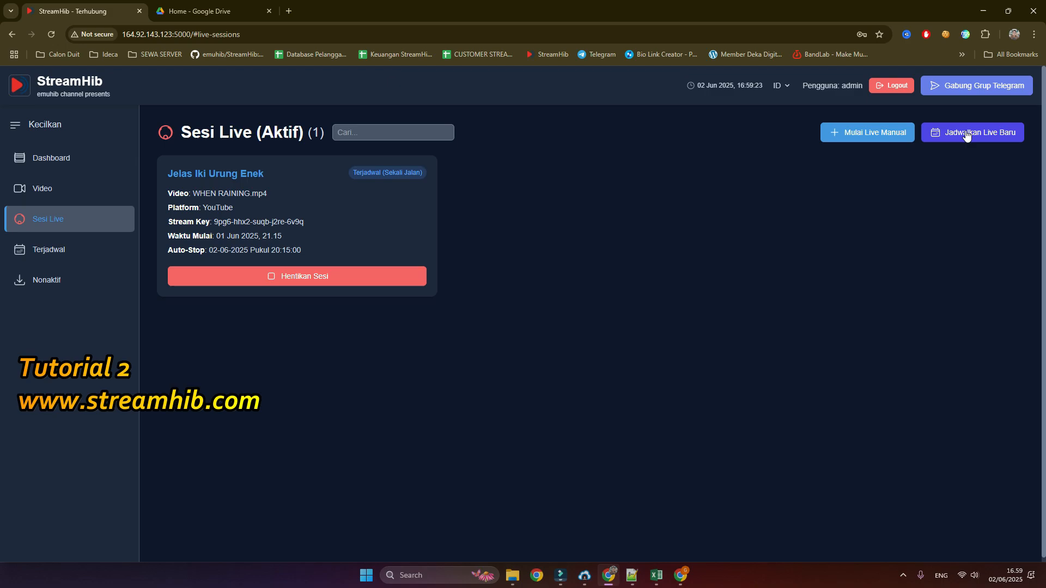
- Start setting up a manual live session and name it "Live Hujan channel A"
click(861, 136)
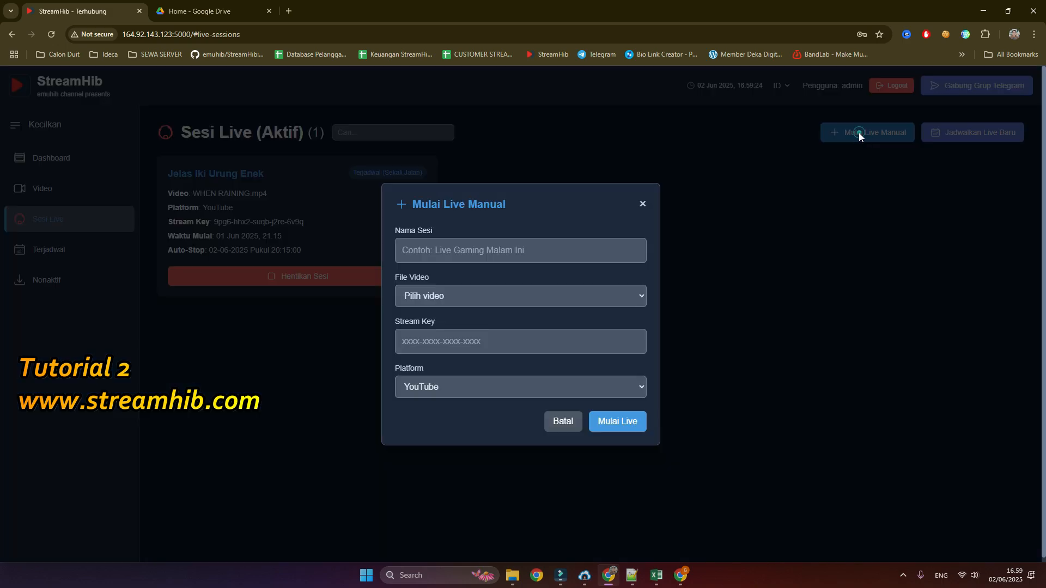
click(475, 253)
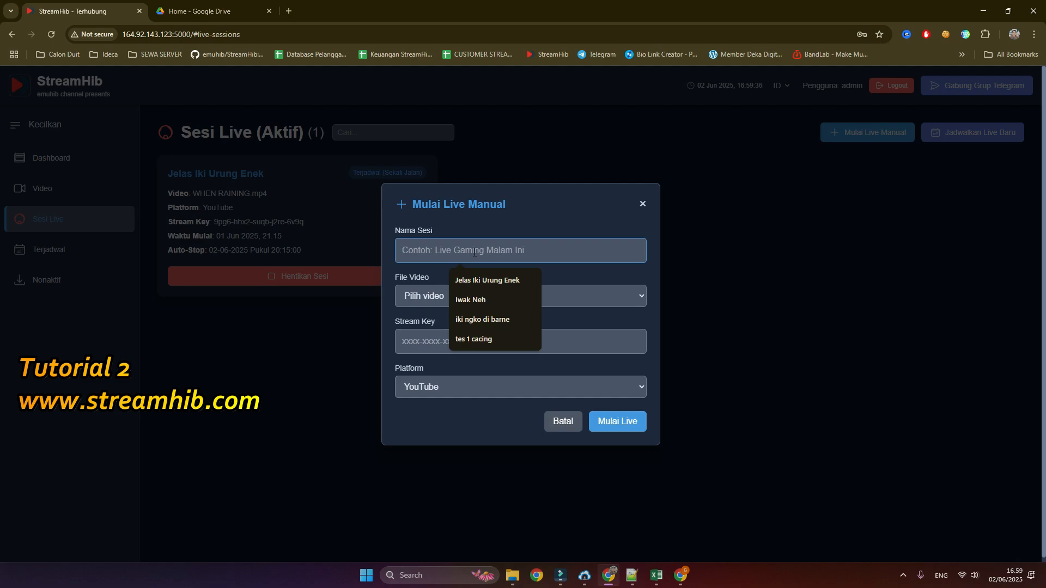
text(Live)
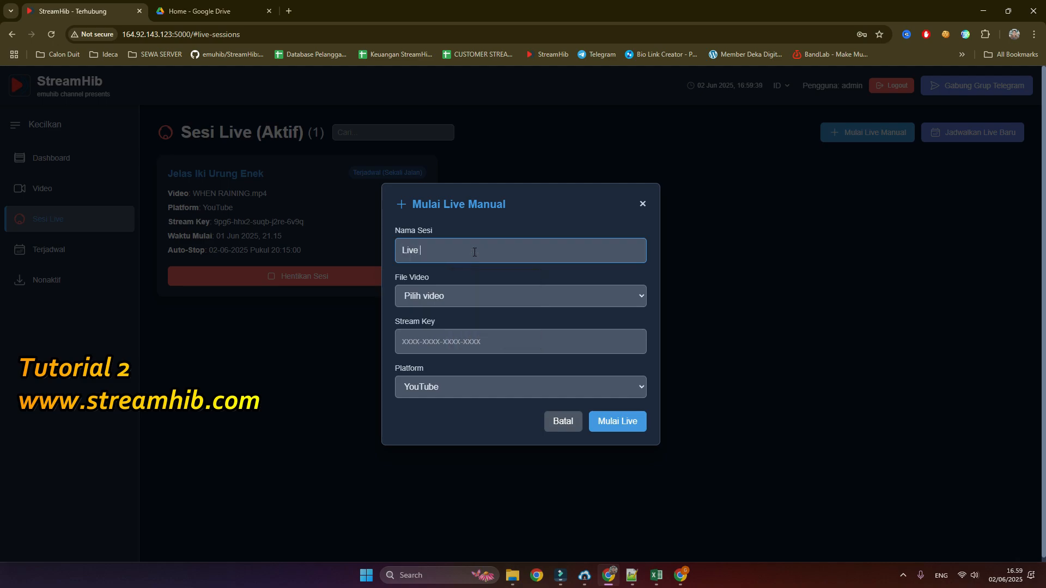
text( Hujan channel A)
- Select WHEN RAINING.mp4 as the session's video file and make the stream key field ready for entry
click(536, 295)
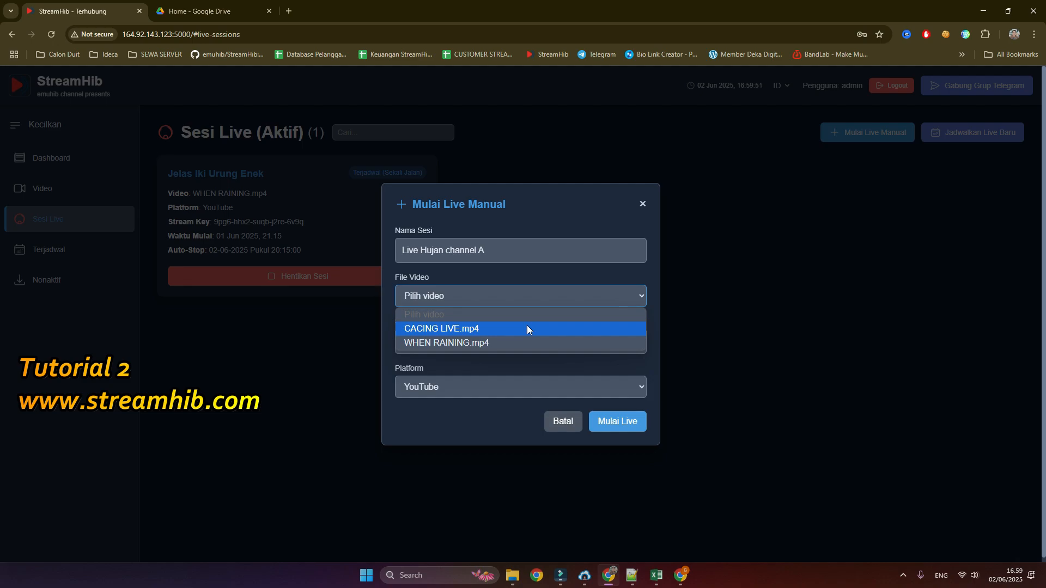
click(526, 340)
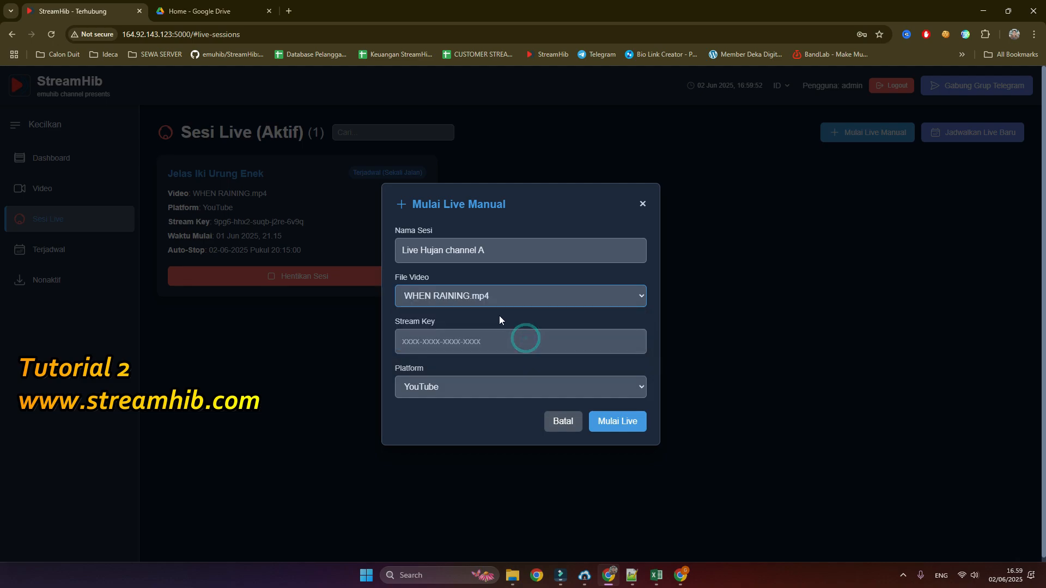
click(509, 299)
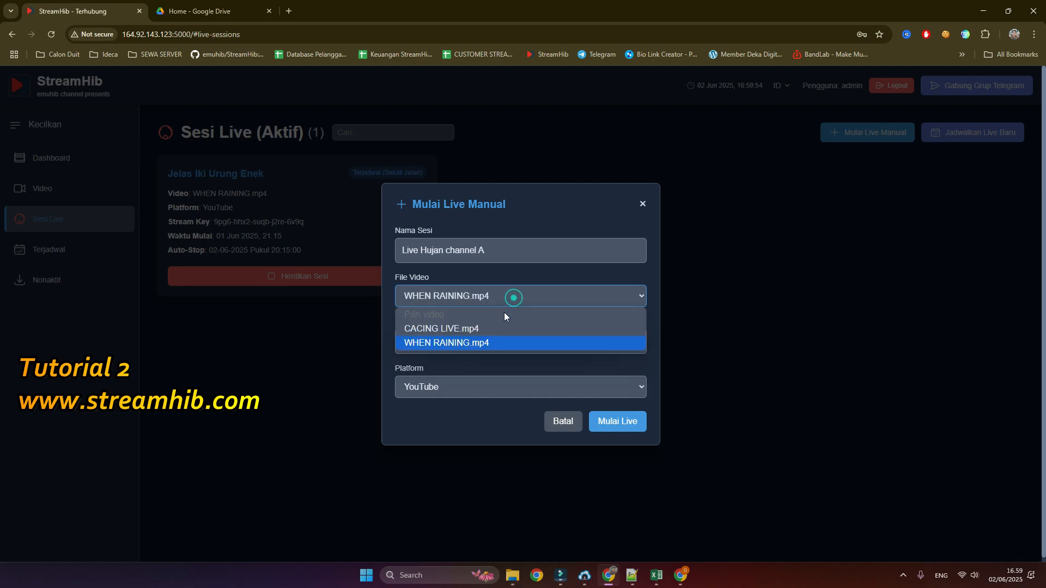
click(502, 342)
click(456, 344)
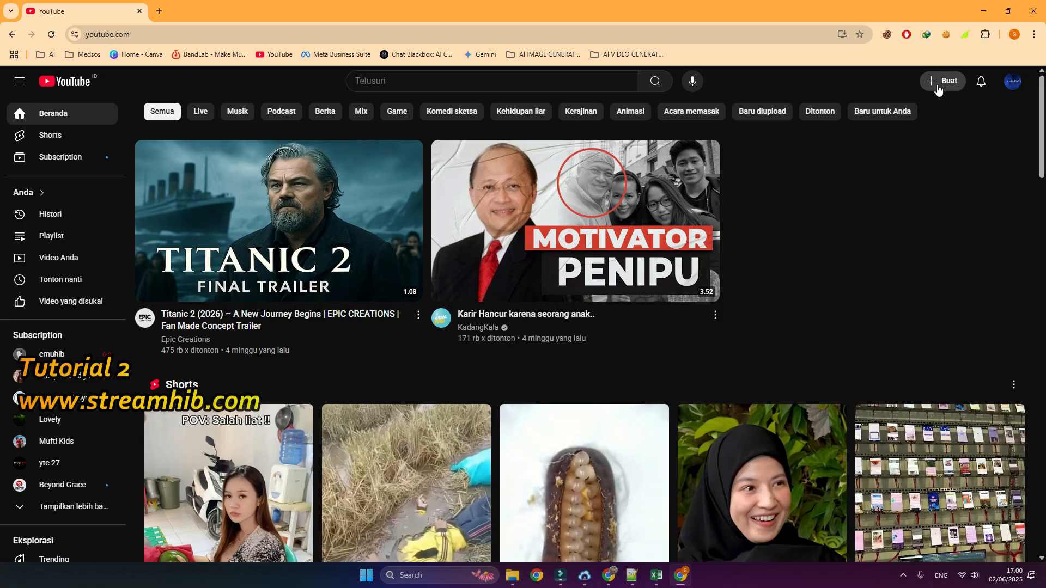
- Switch to YouTube, go to live streaming in YouTube Studio and show the page for managing streams
click(938, 89)
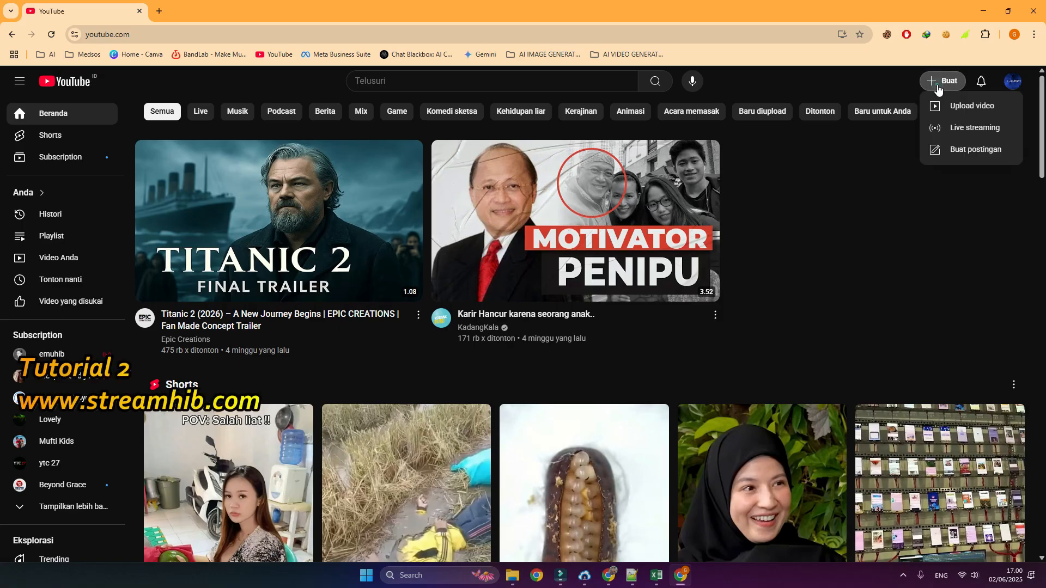
click(969, 133)
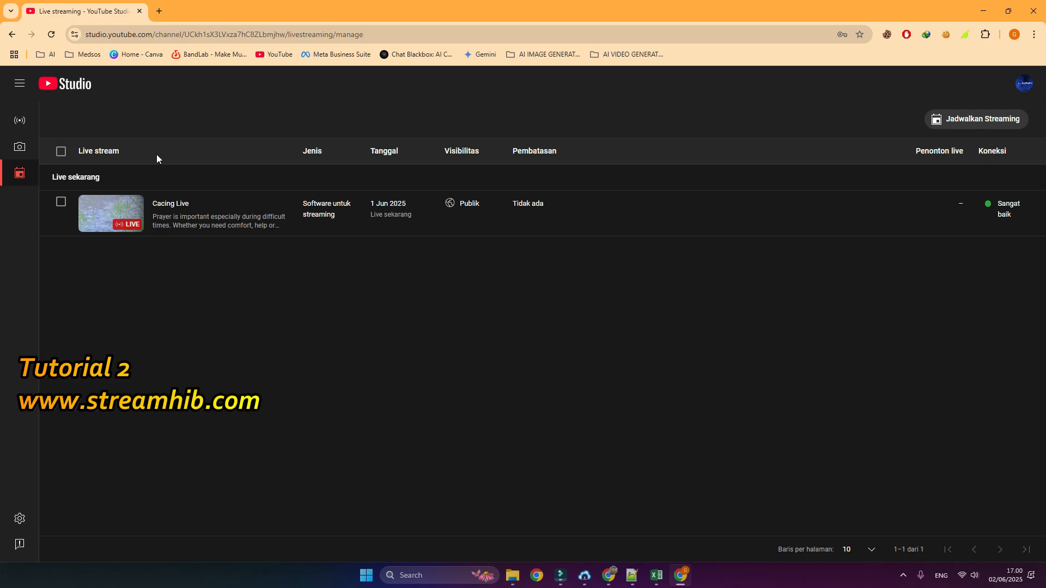
click(19, 121)
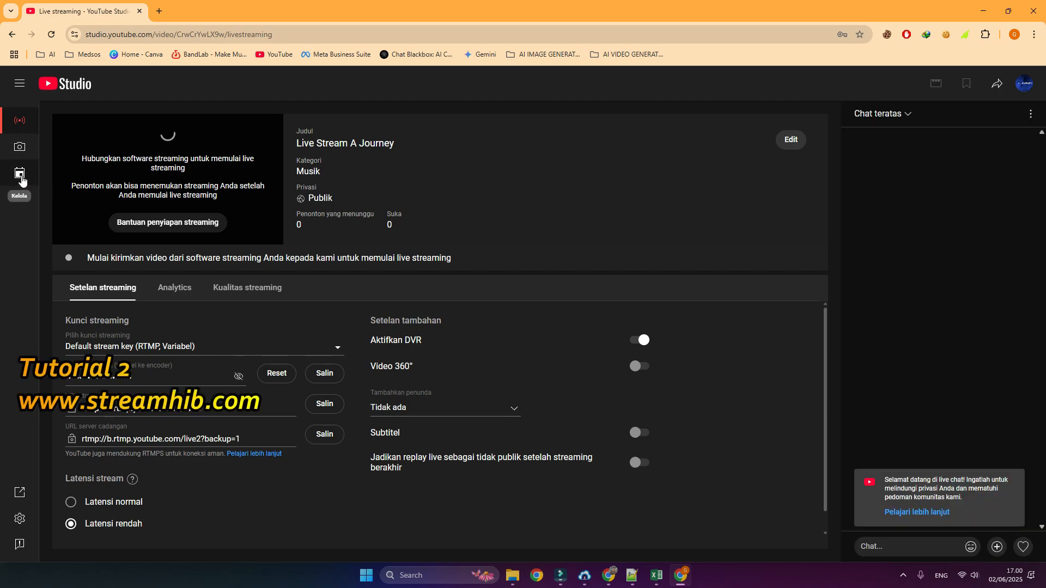
click(20, 175)
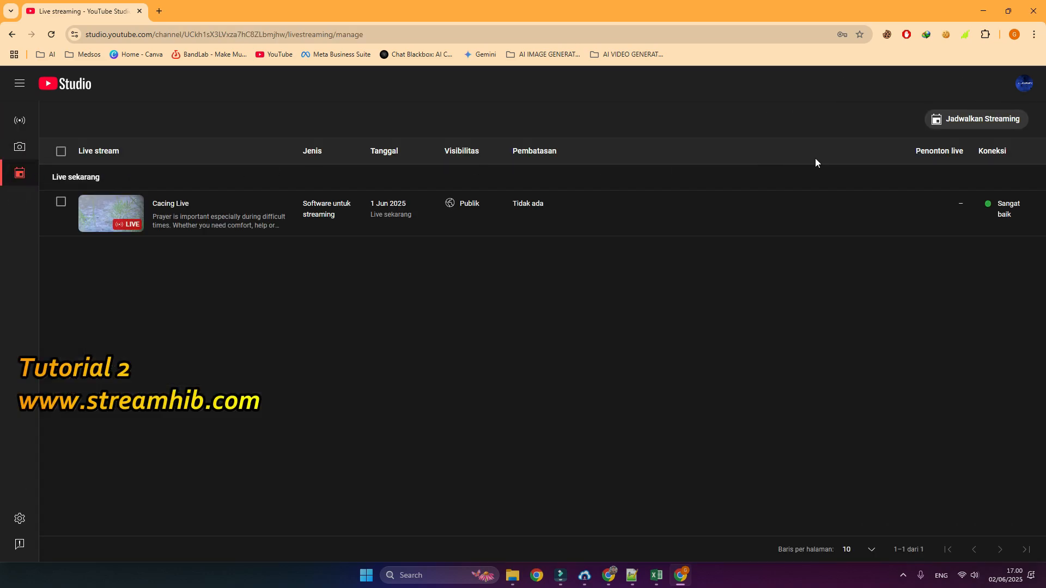
- Schedule a new stream without reusing earlier settings and title it "Live Hujan Malam2"
click(965, 120)
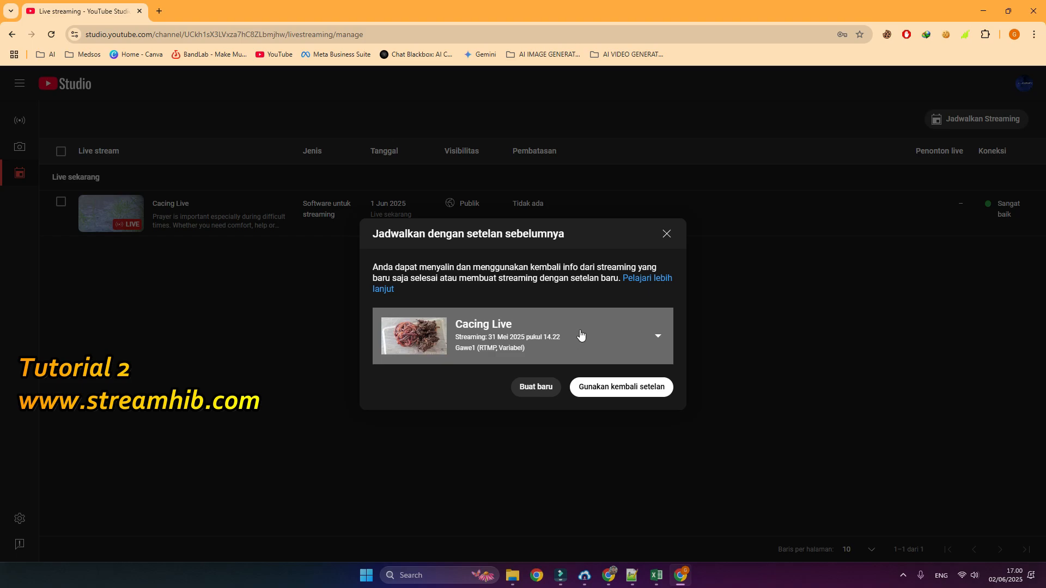
click(531, 388)
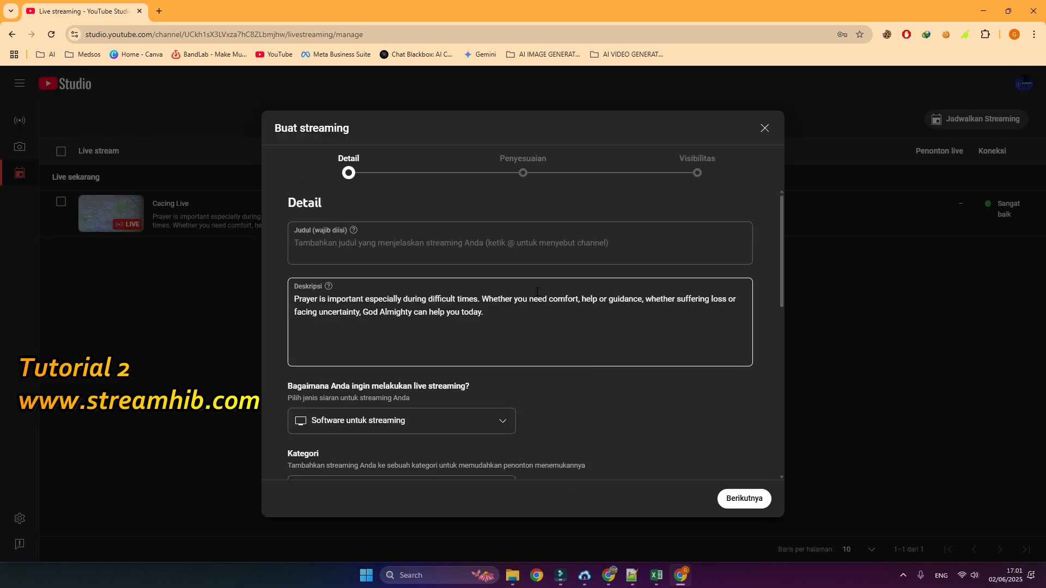
click(514, 246)
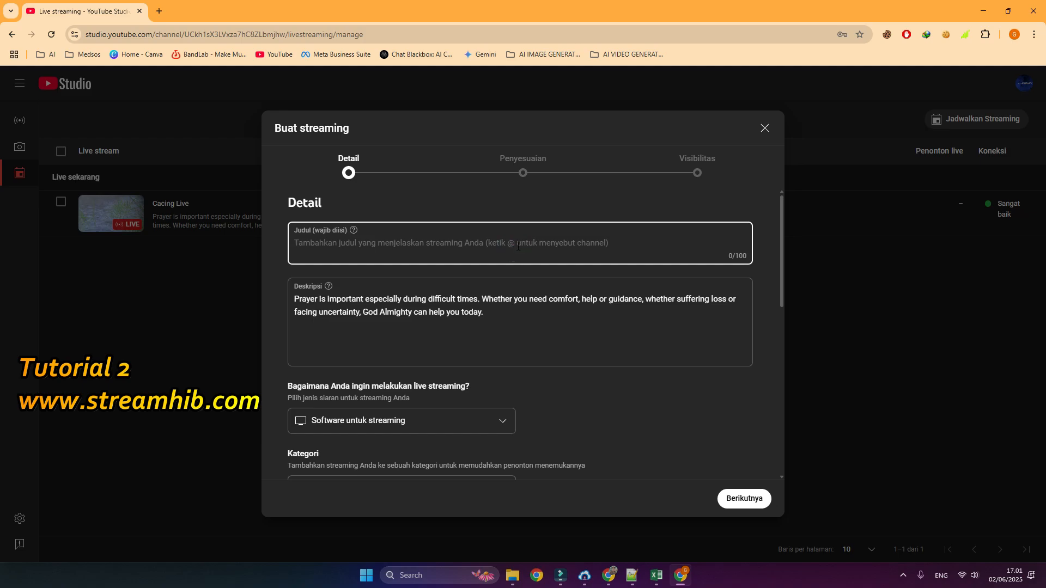
text(Live Huj)
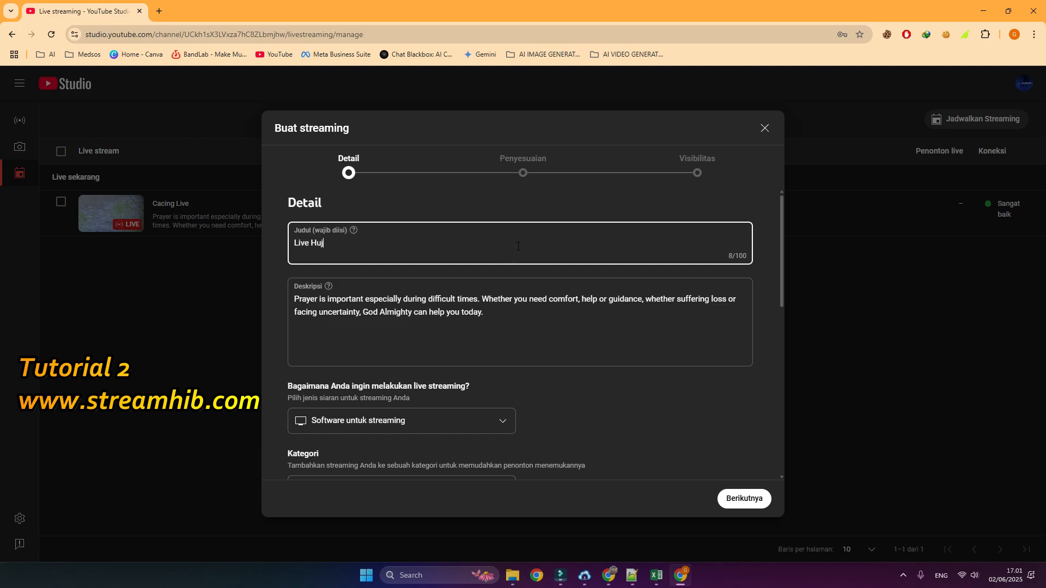
text(an Malam2)
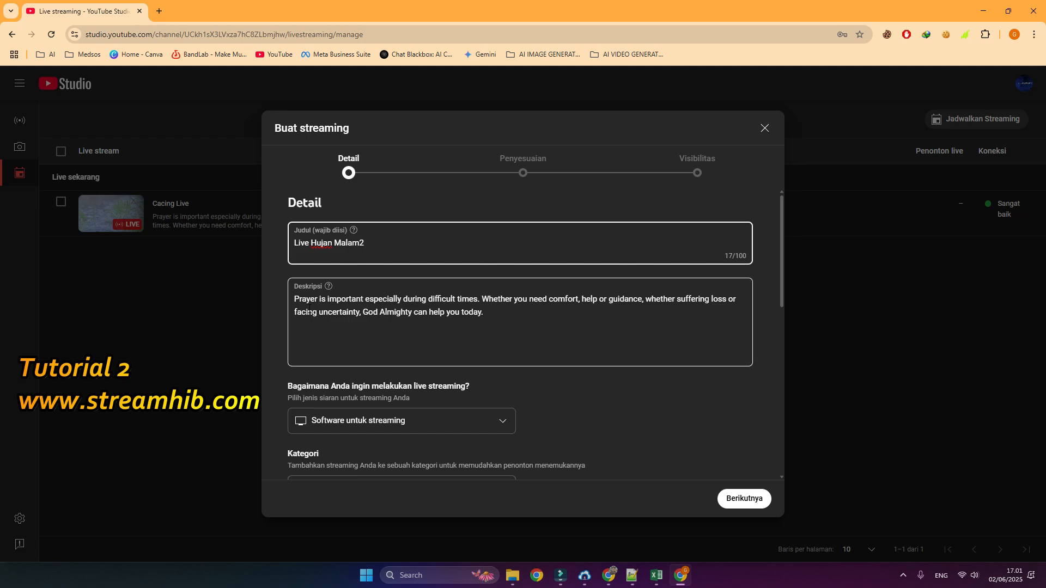
- Replace the stream description with "Hujan Malam Minggu untuk tidur"
drag(294, 300, 505, 317)
text(H)
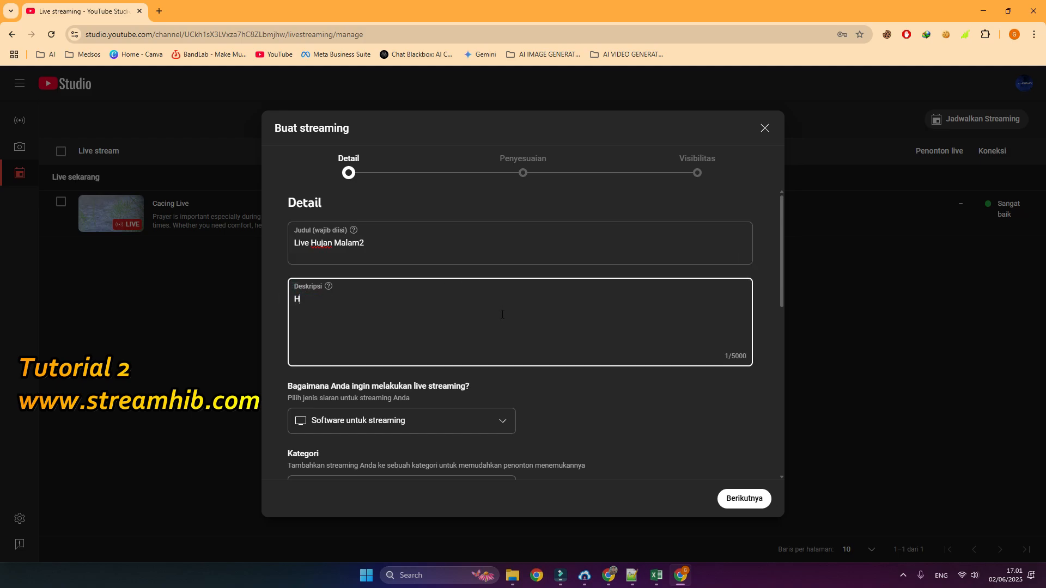
text(ujan Malam Minggu untuk tidur)
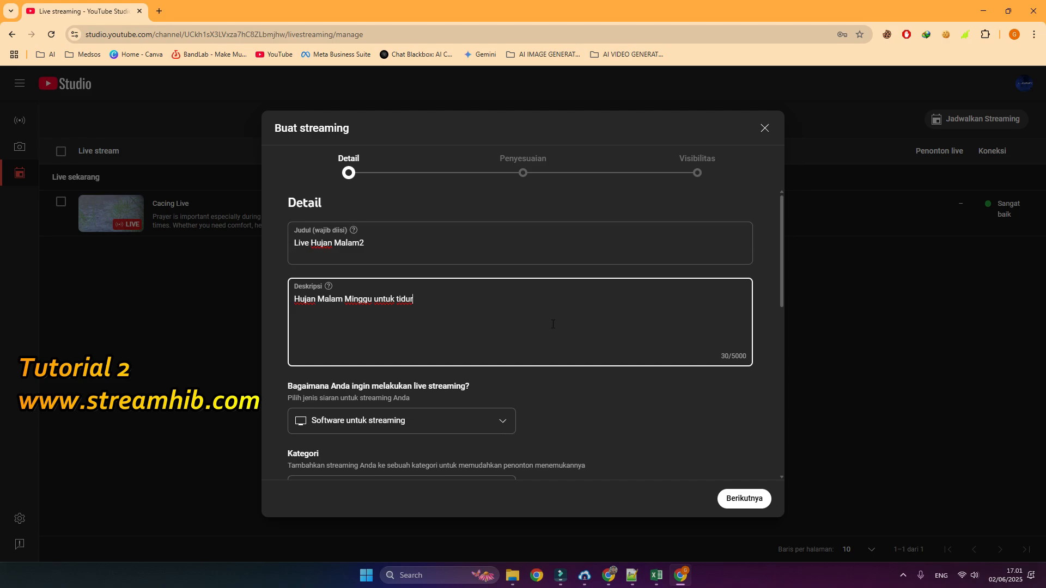
- Review the stream type, category, thumbnail and audience settings, keep them as they are, and continue to the customization stage
scroll(561, 330, down, 2)
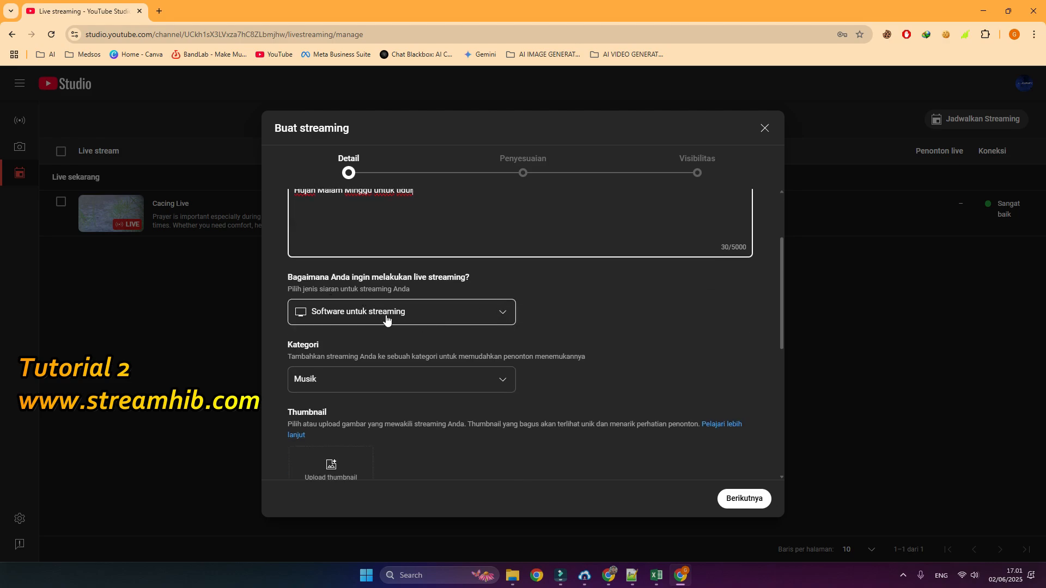
click(490, 317)
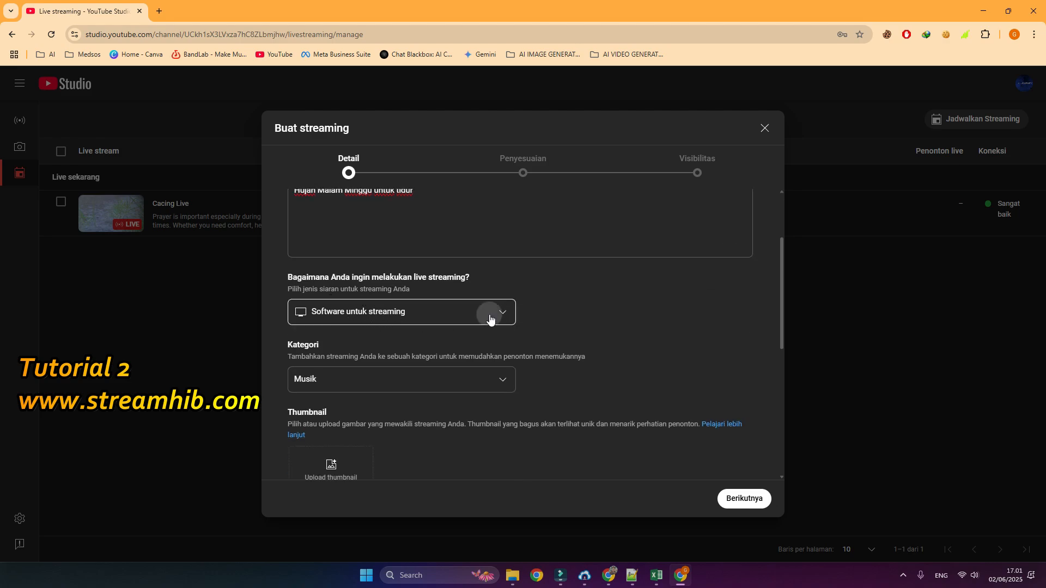
scroll(581, 316, down, 2)
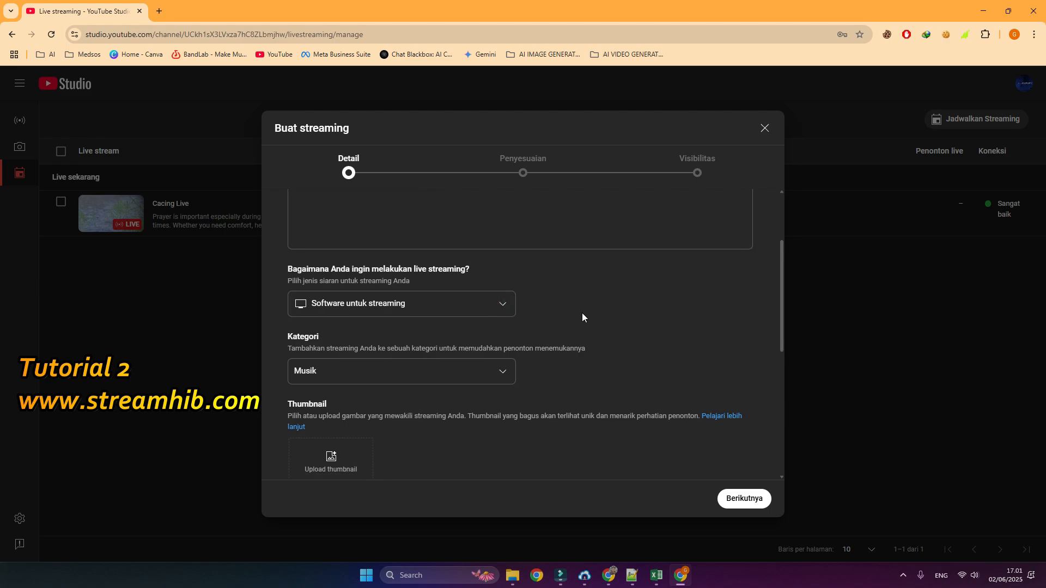
scroll(571, 284, down, 2)
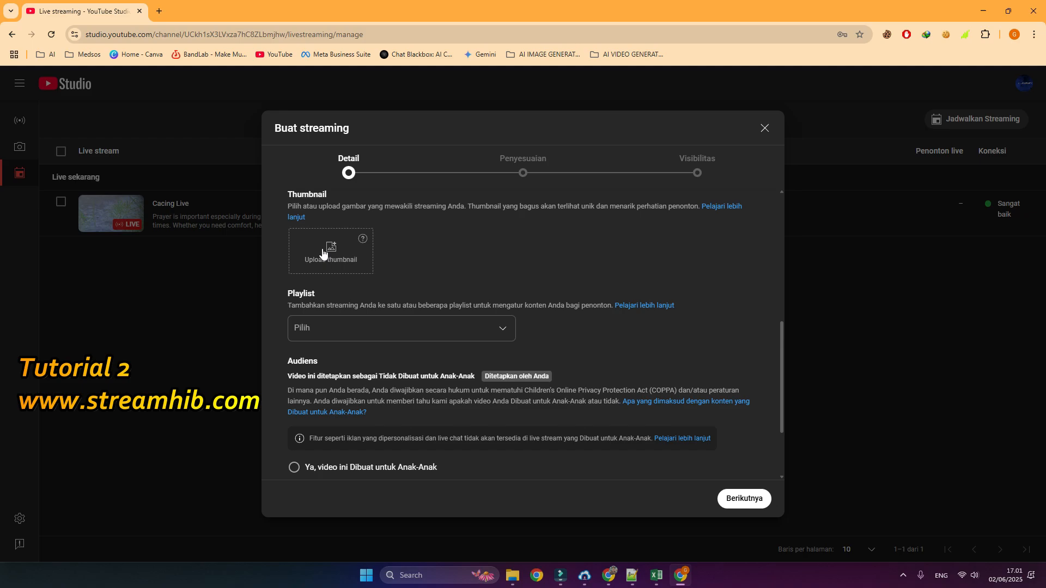
scroll(344, 390, down, 2)
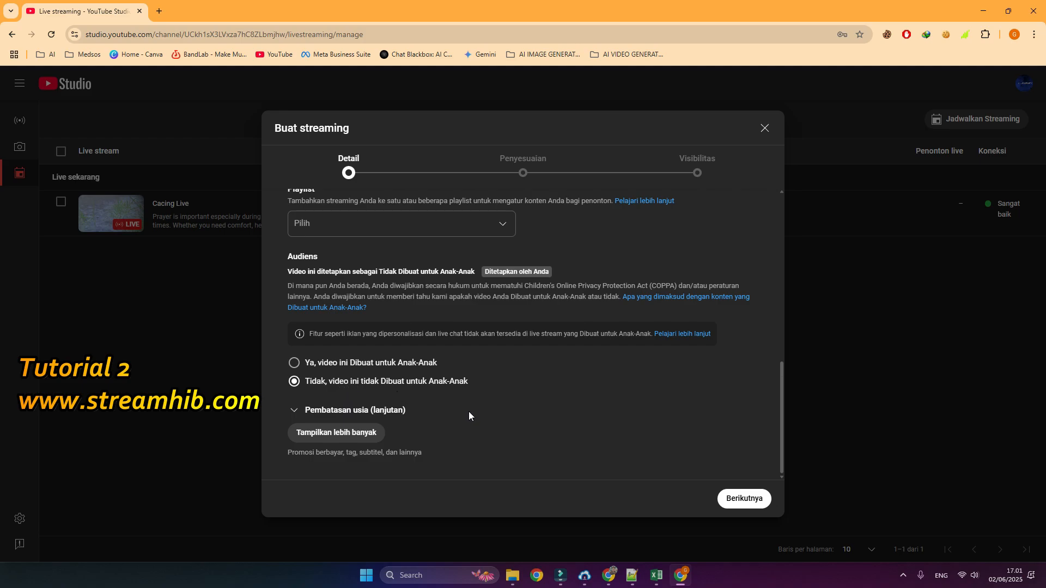
click(745, 499)
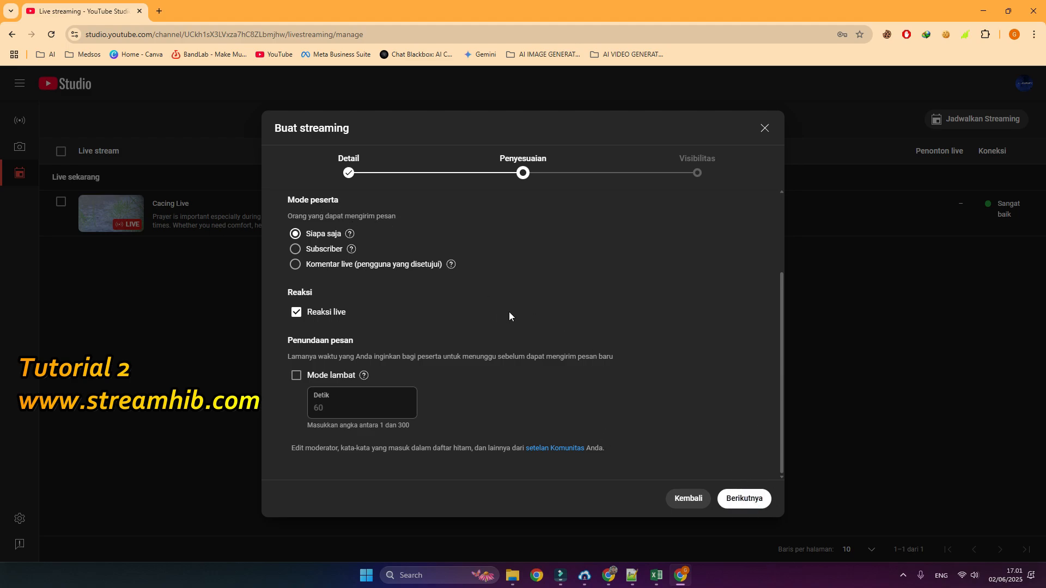
- Review the live chat, participant and reaction options, keep them as they are, and continue to the visibility stage
scroll(486, 297, up, 2)
scroll(521, 276, down, 1)
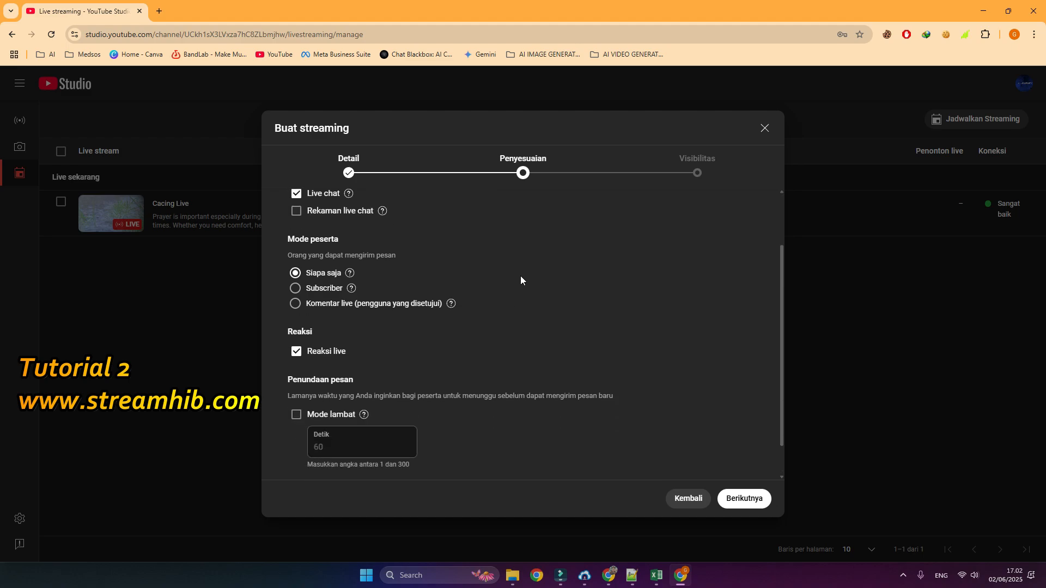
scroll(524, 288, down, 1)
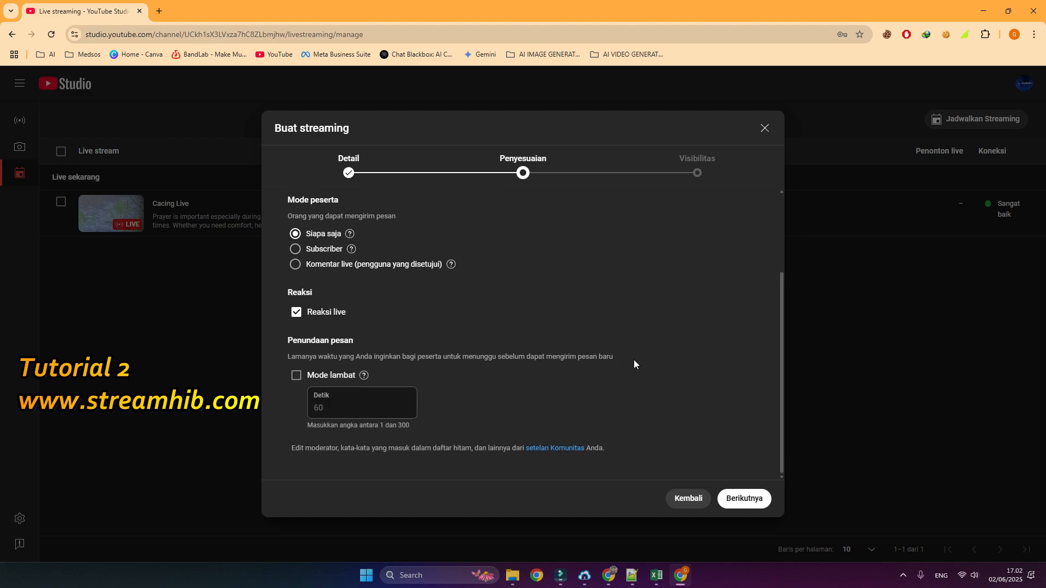
click(744, 498)
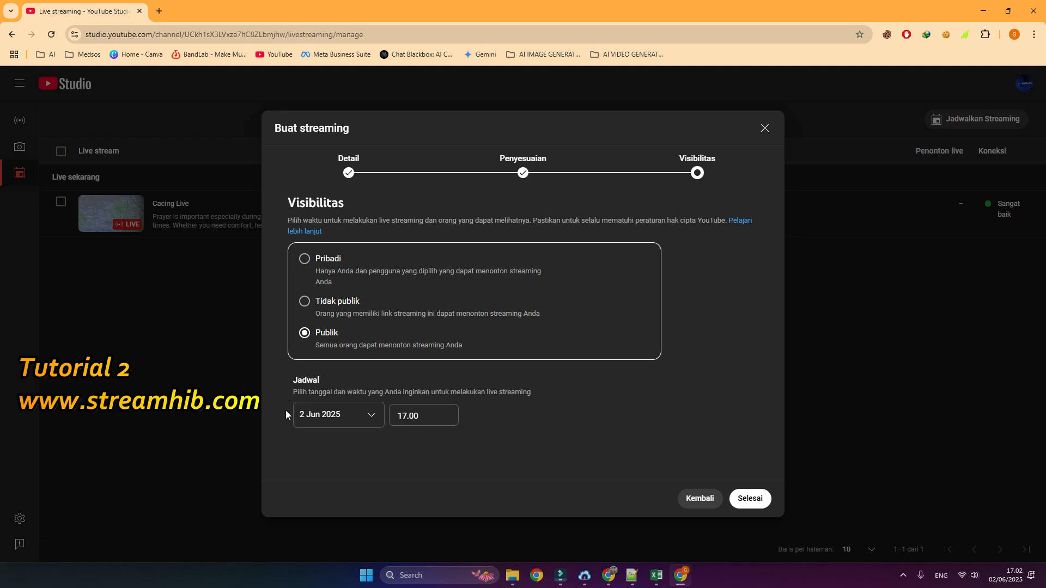
- Keep the Publik visibility and the proposed date and time, and finish creating the scheduled stream
drag(285, 411, 498, 422)
click(598, 402)
click(751, 499)
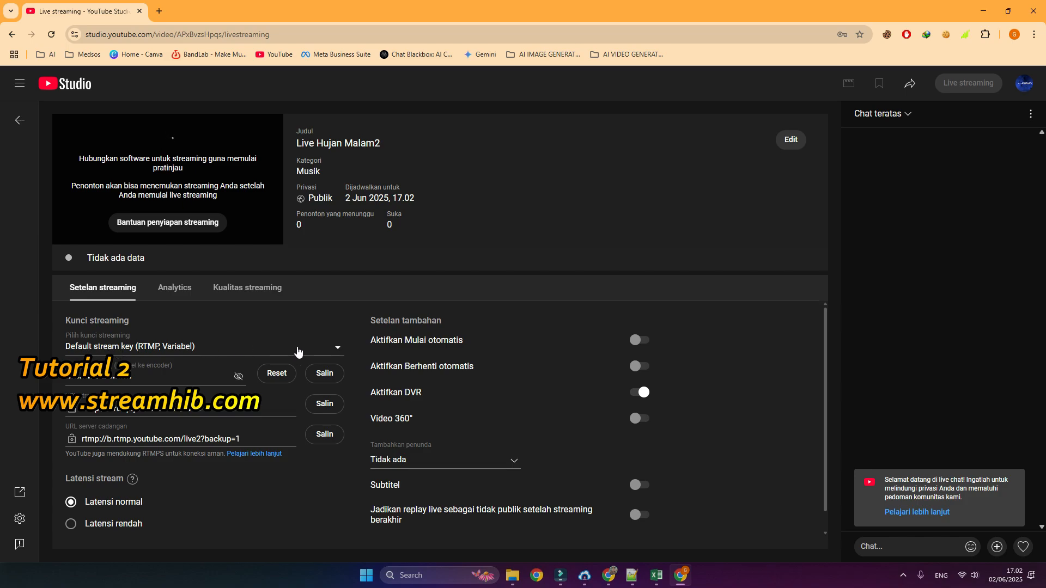
- Briefly reveal the default stream key, hide it again, and look through the list of available stream keys
click(237, 376)
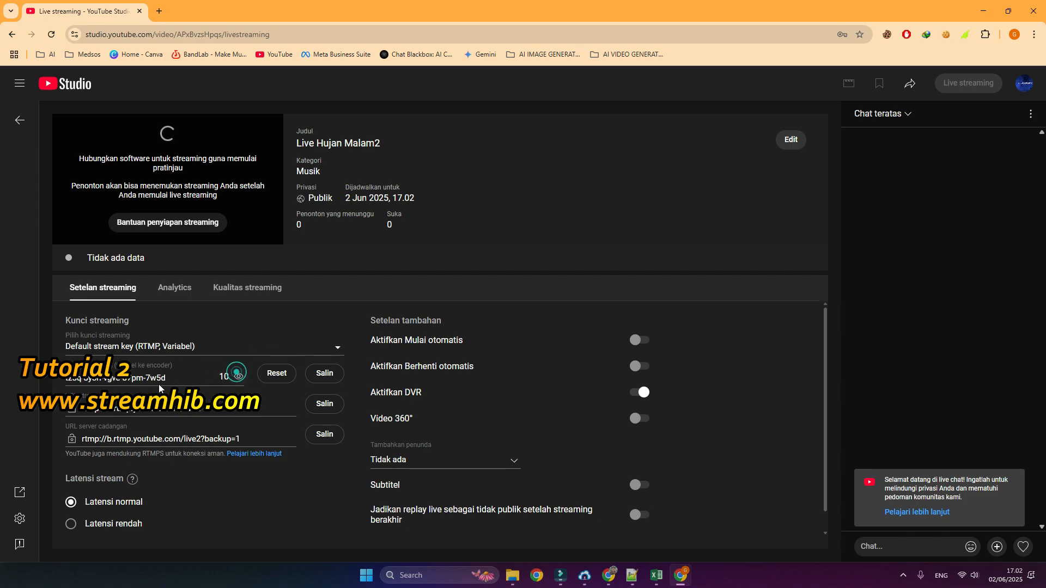
click(238, 376)
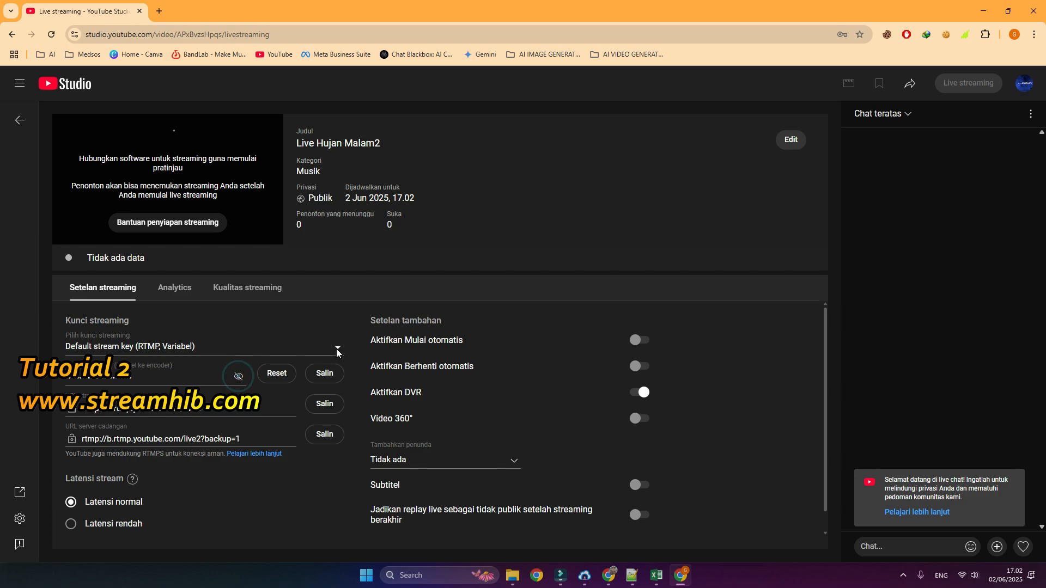
click(338, 352)
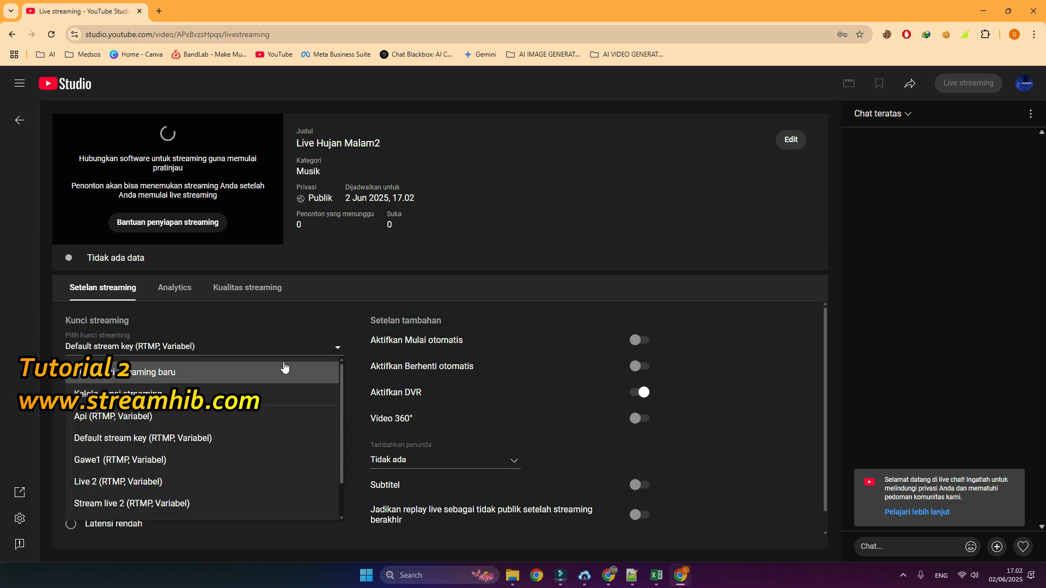
click(322, 352)
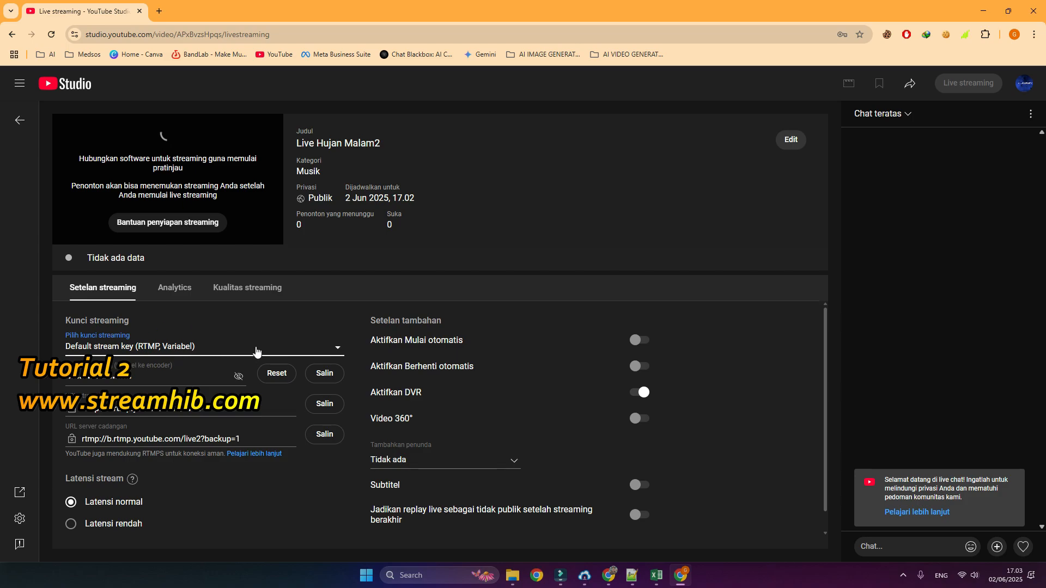
- Create a new stream key named "Hujan Pagi" with the default RTMP protocol and no description
click(257, 351)
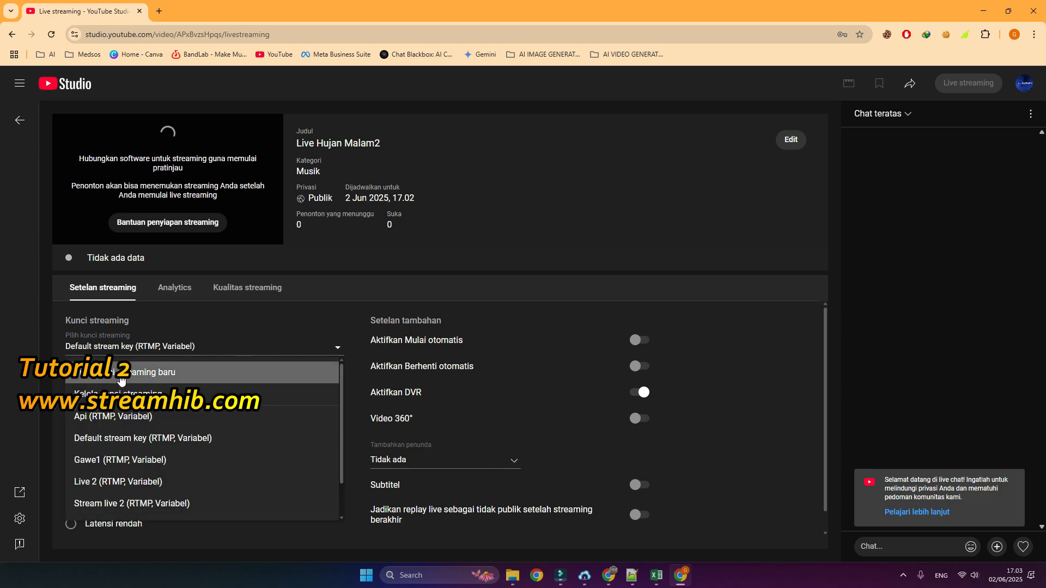
click(121, 380)
click(394, 207)
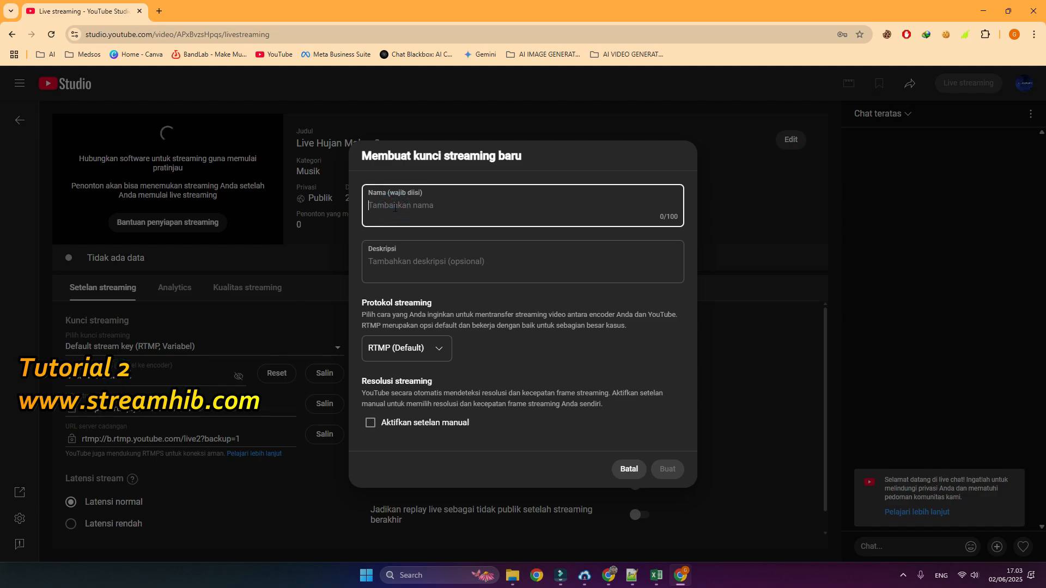
text(Hujan Pagi)
click(448, 257)
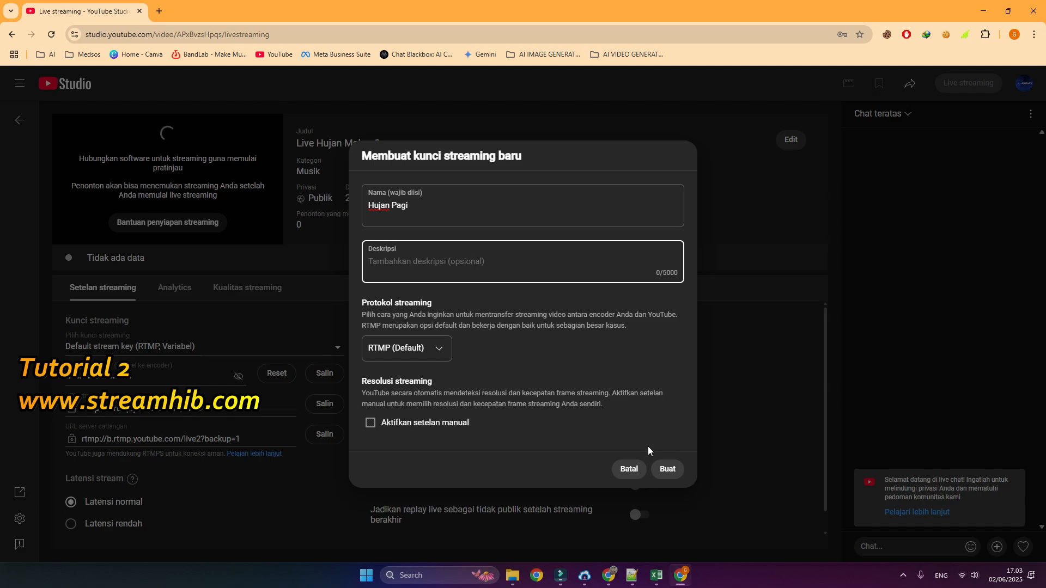
click(665, 472)
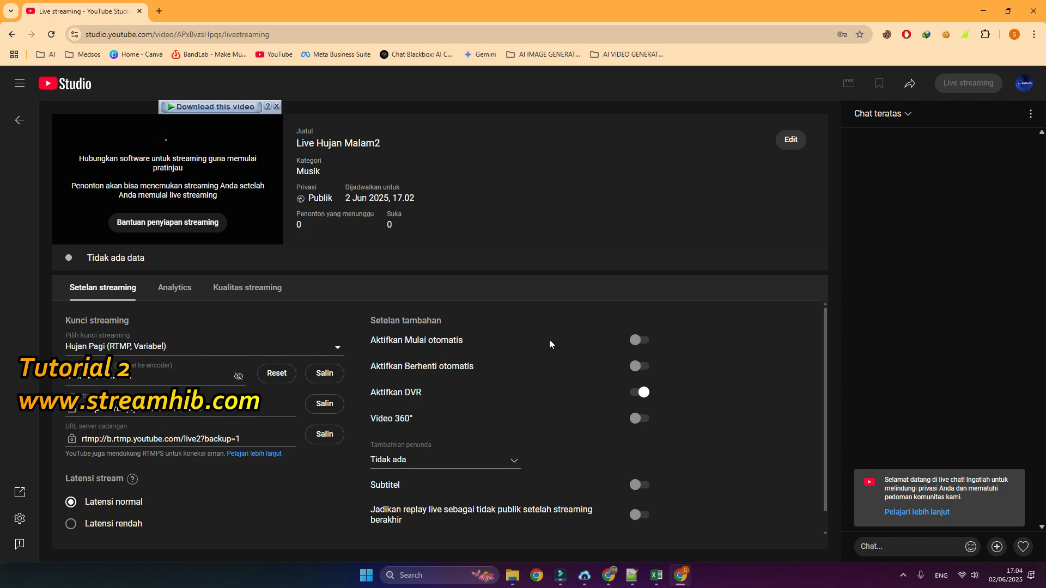
- Enable automatic start and automatic stop for the Live Hujan Malam2 stream
click(638, 340)
click(612, 353)
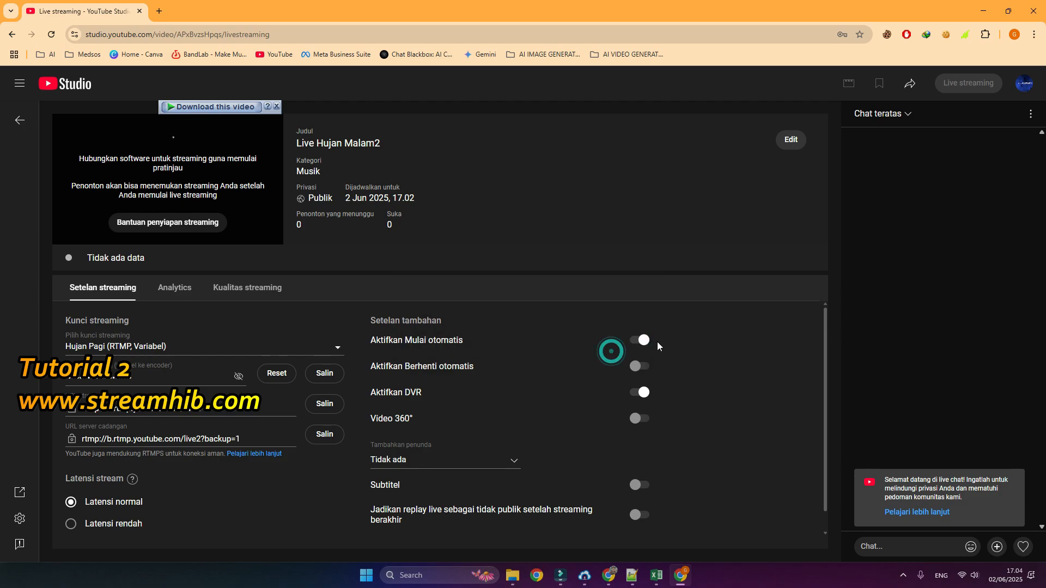
click(639, 366)
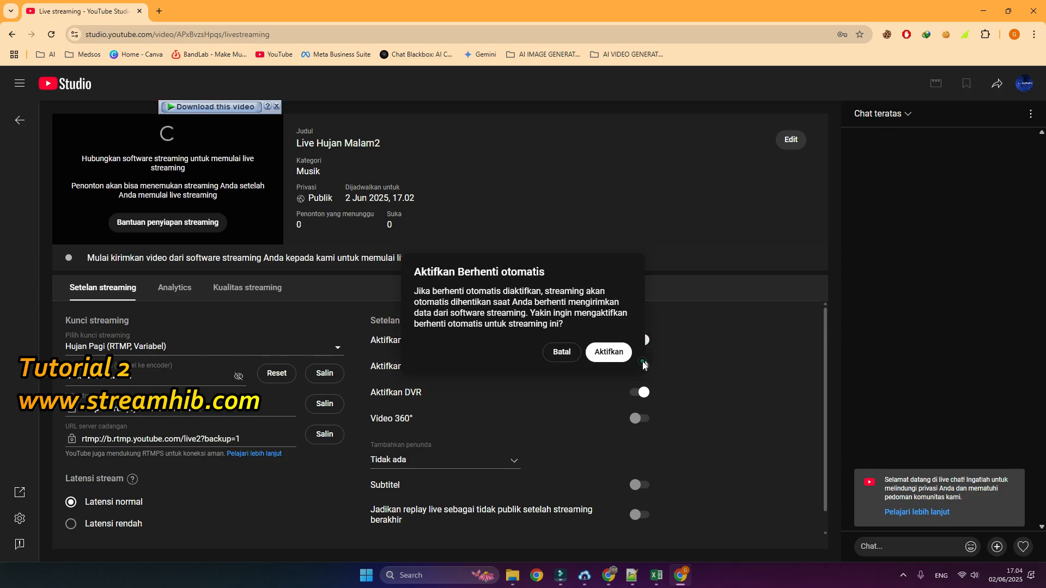
click(611, 354)
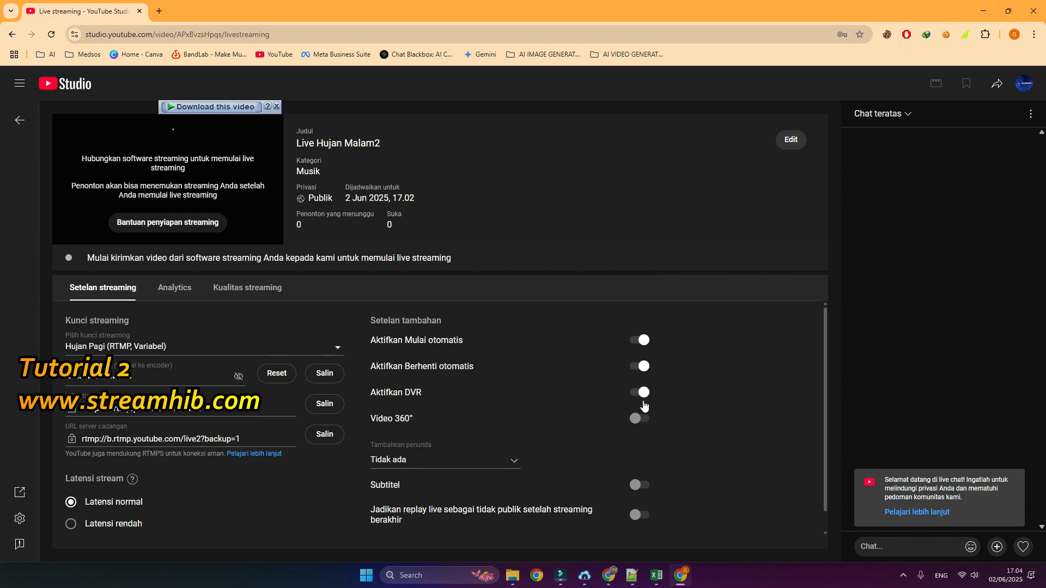
- Switch to StreamHib, discard the unfinished manual live form, and return to YouTube Studio
click(600, 557)
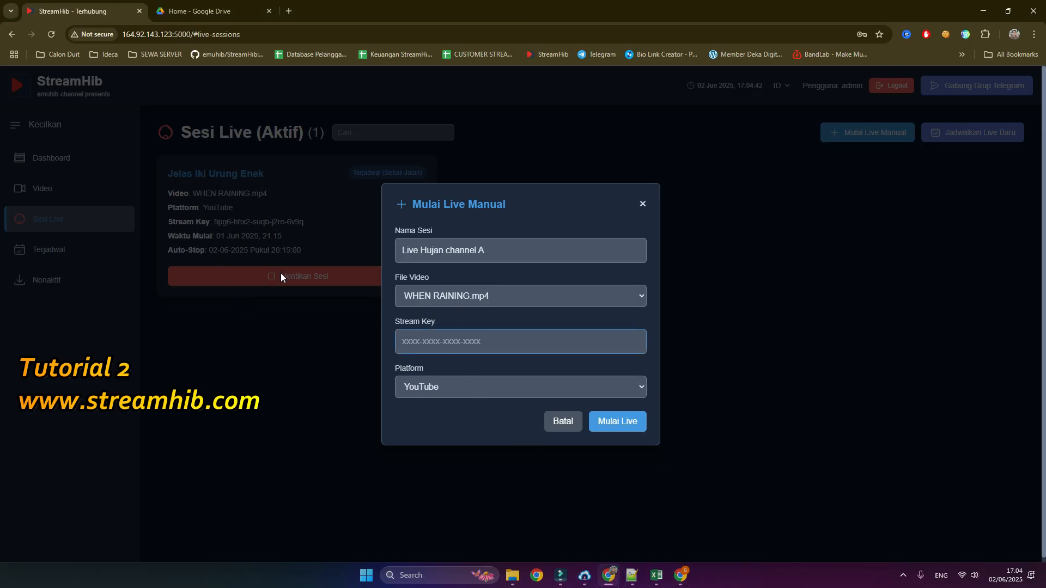
click(642, 207)
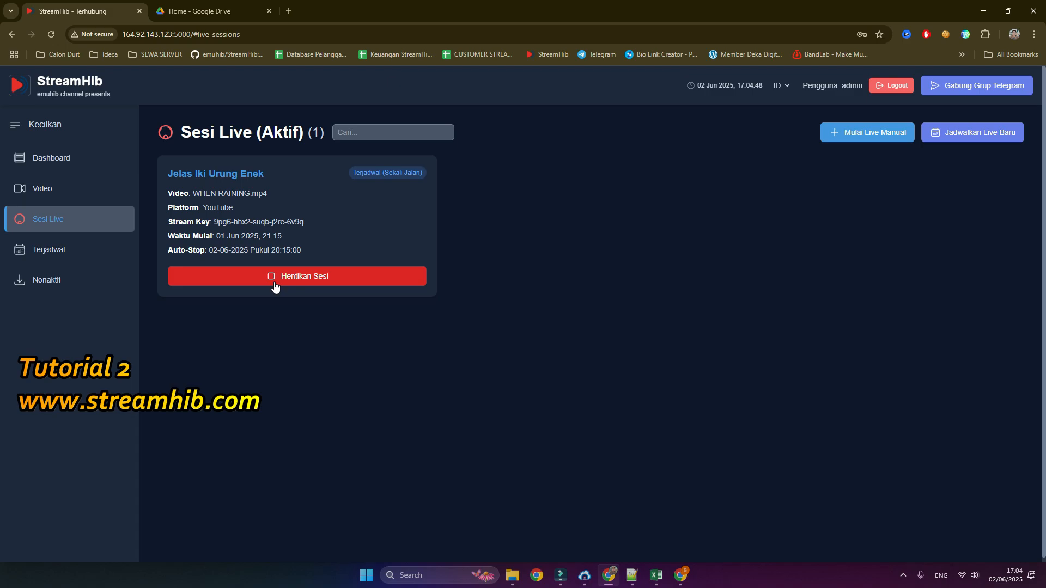
click(680, 576)
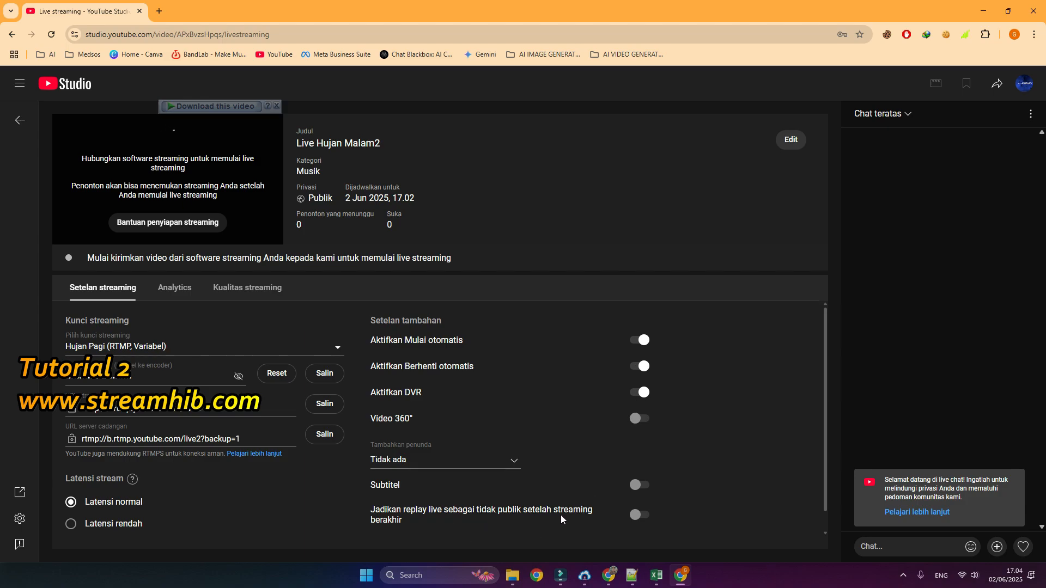
click(642, 516)
click(641, 522)
click(637, 398)
click(642, 393)
- Turn off automatic start for the stream and copy the Hujan Pagi stream key
click(640, 341)
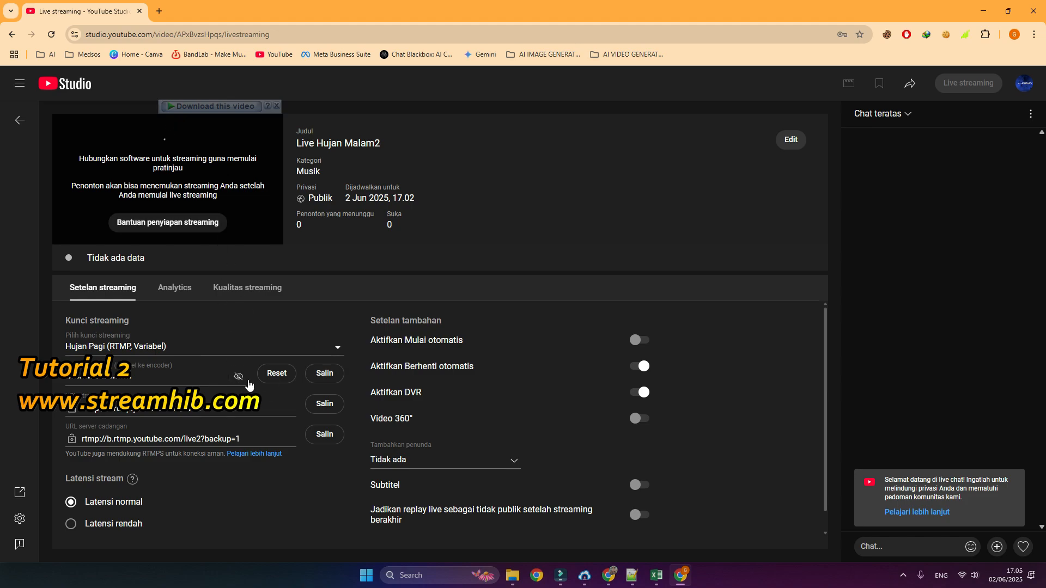
click(326, 373)
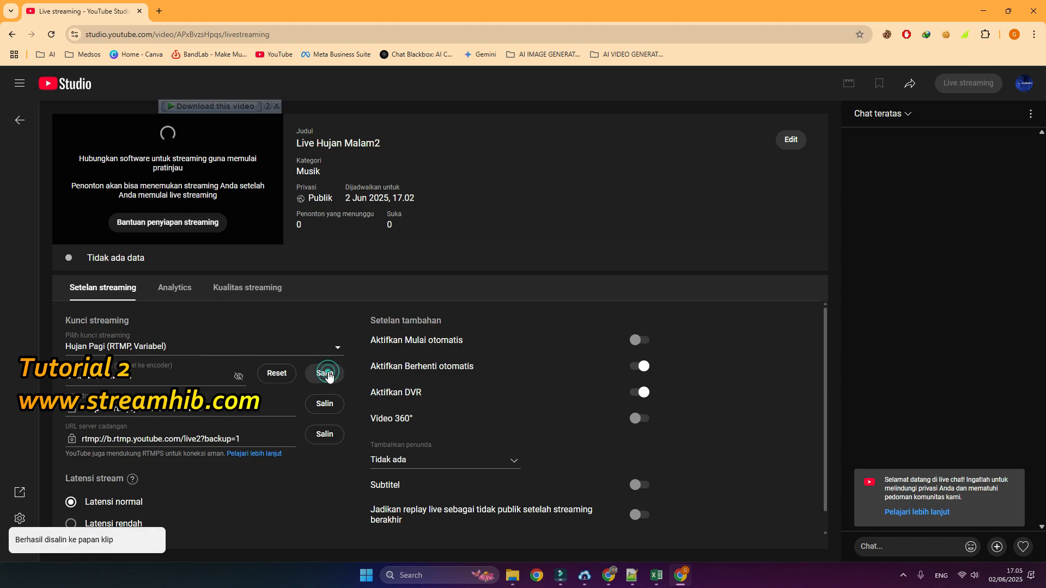
- In StreamHib, begin a manual live session named "Hujan Pagi channel A" using the video WHEN RAINING.mp4
click(610, 578)
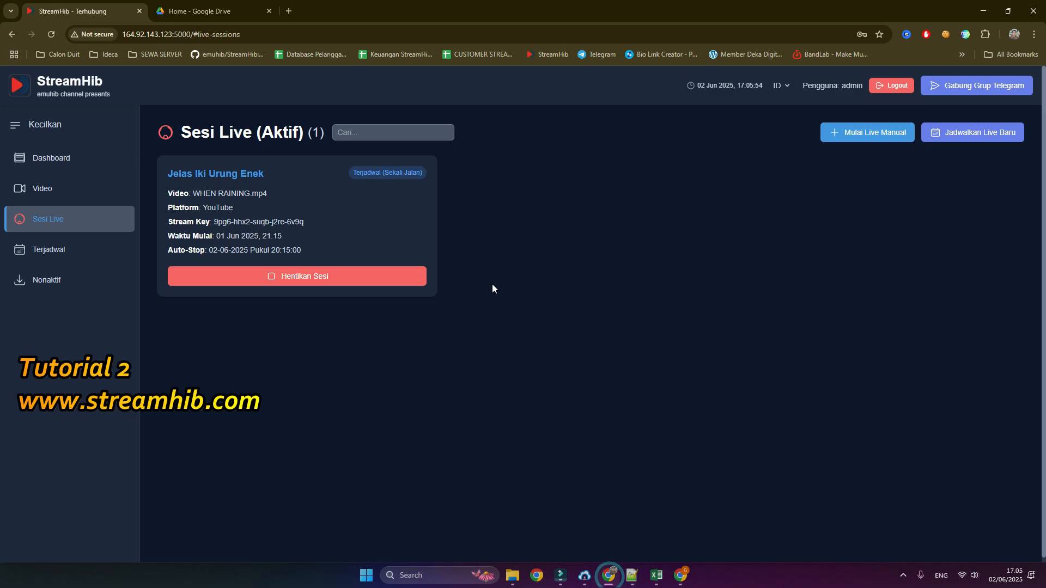
click(850, 136)
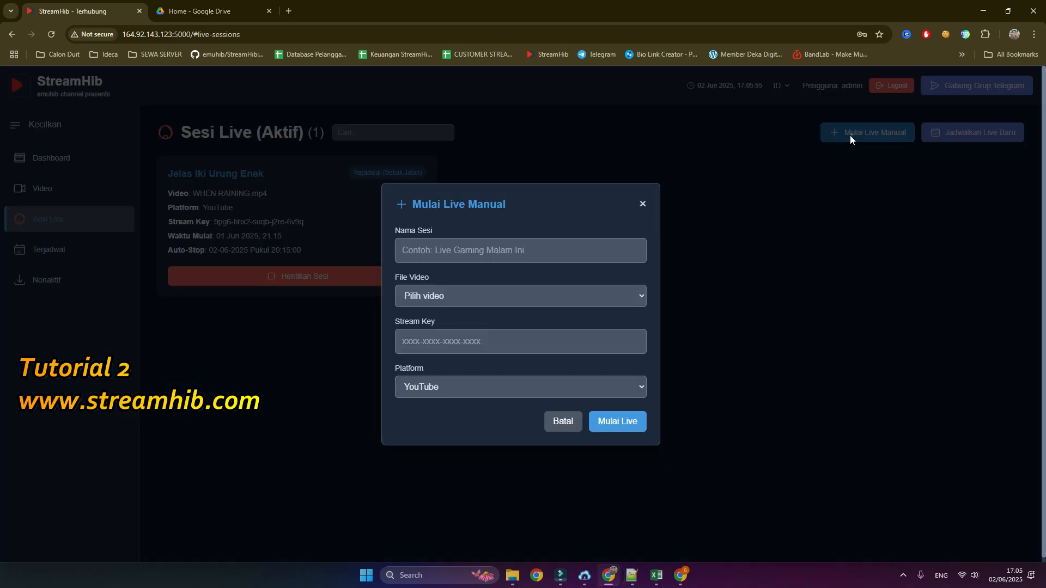
click(493, 250)
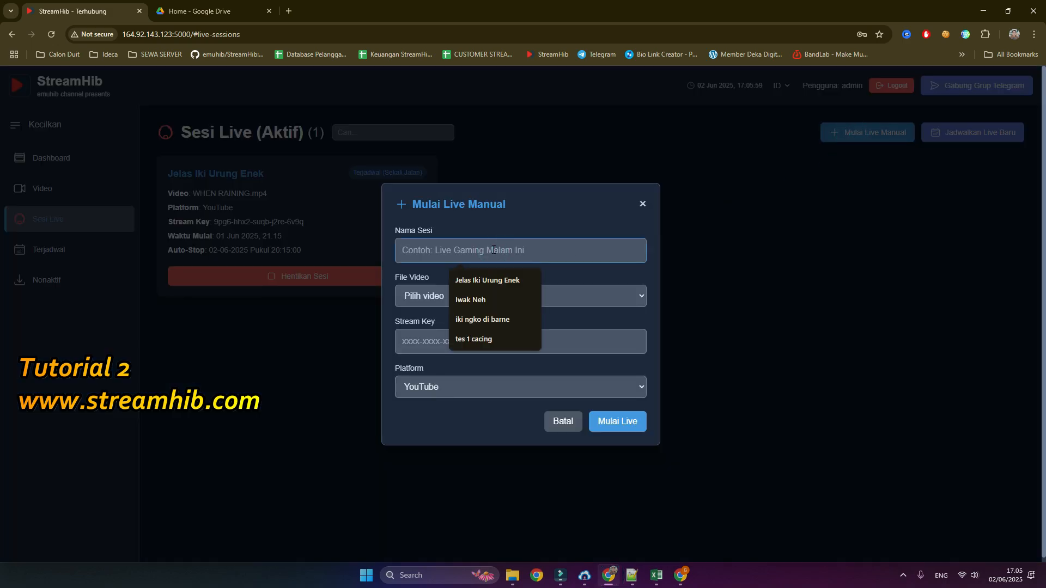
text(Hujan P)
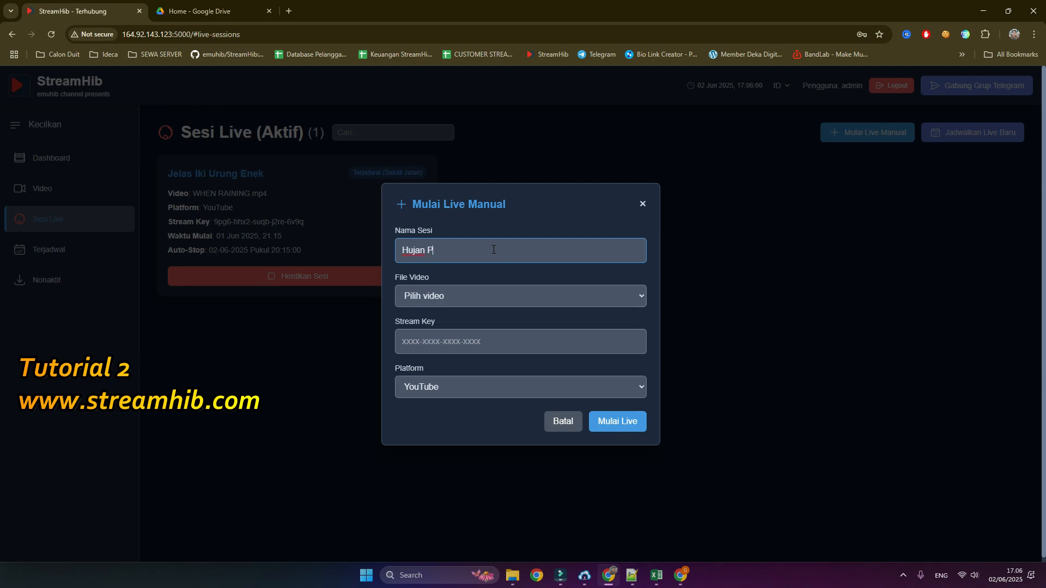
text(agi channel A)
click(512, 299)
click(505, 344)
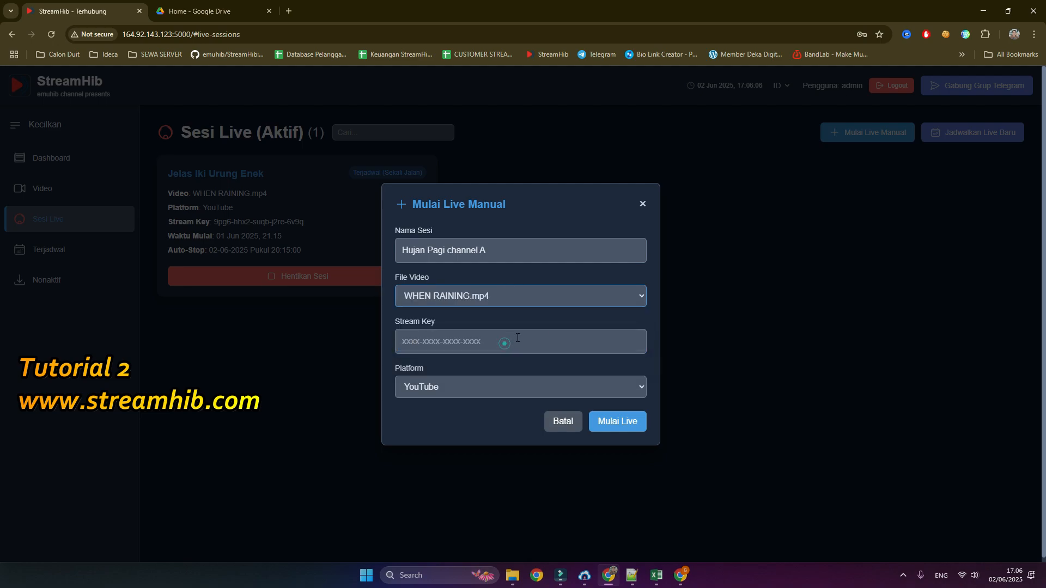
- Paste the copied stream key, choose YouTube as the platform, and start the manual live session
click(482, 337)
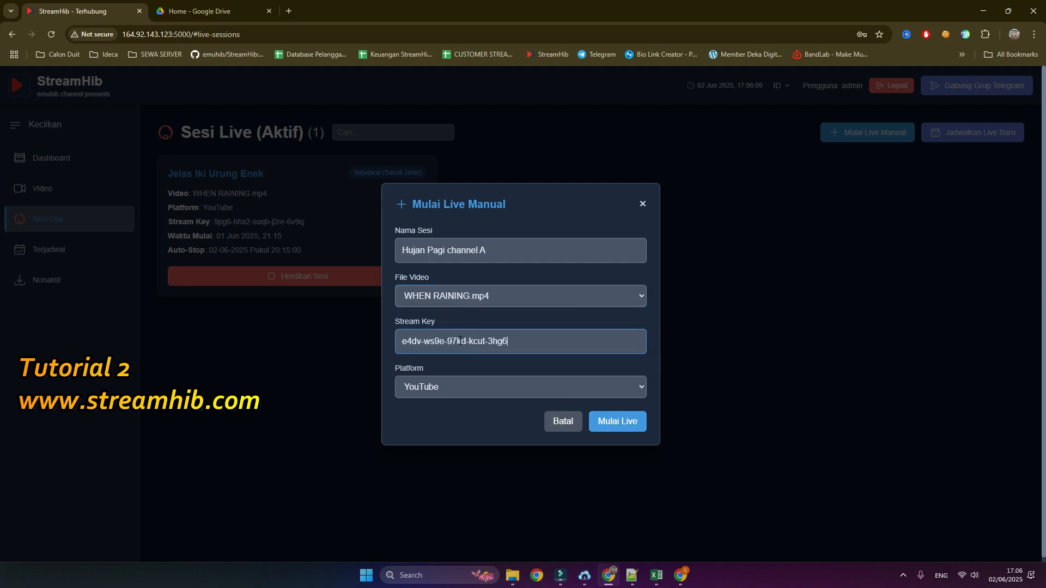
click(444, 388)
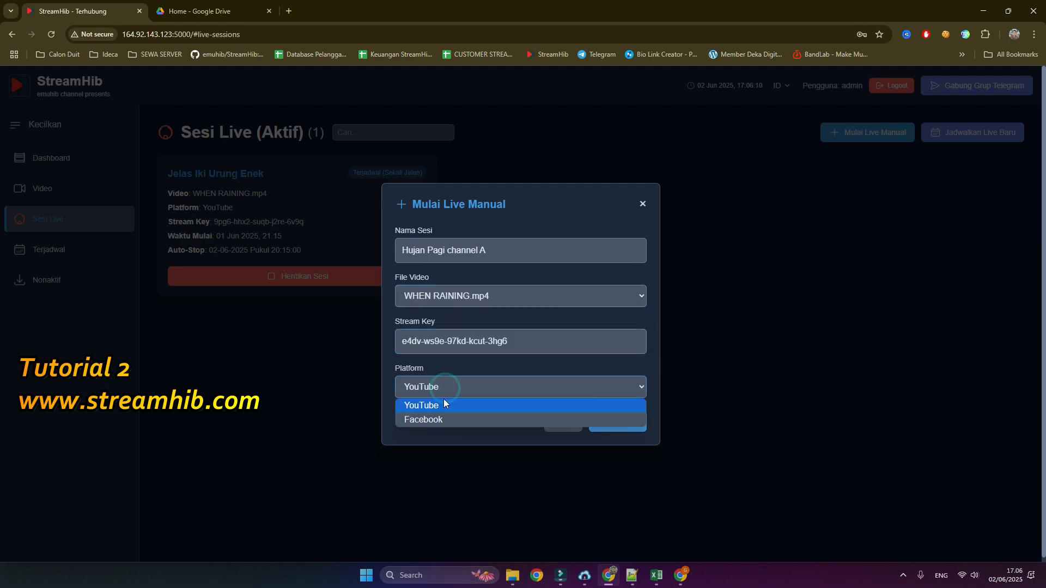
click(442, 403)
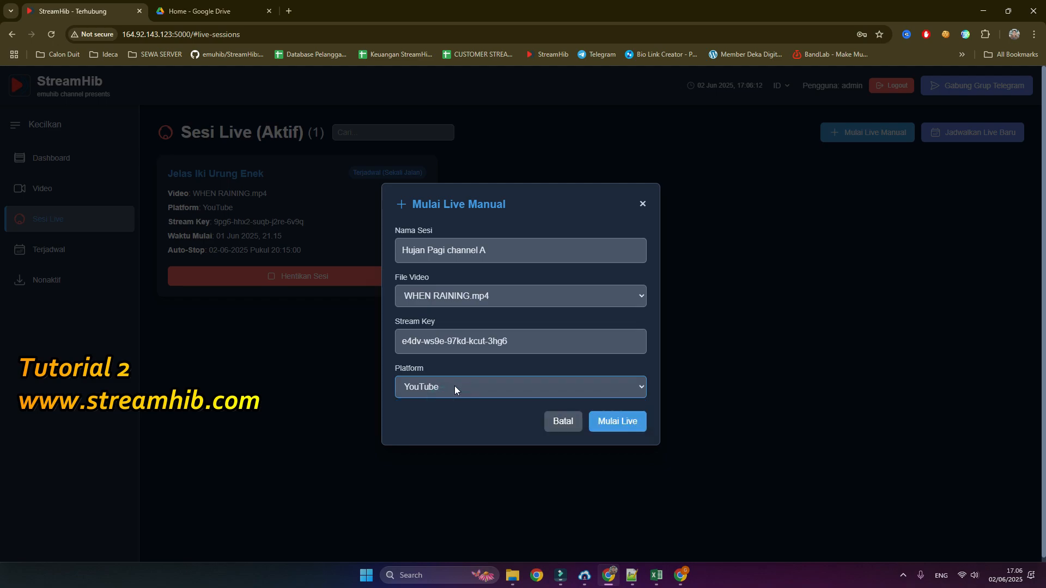
click(454, 387)
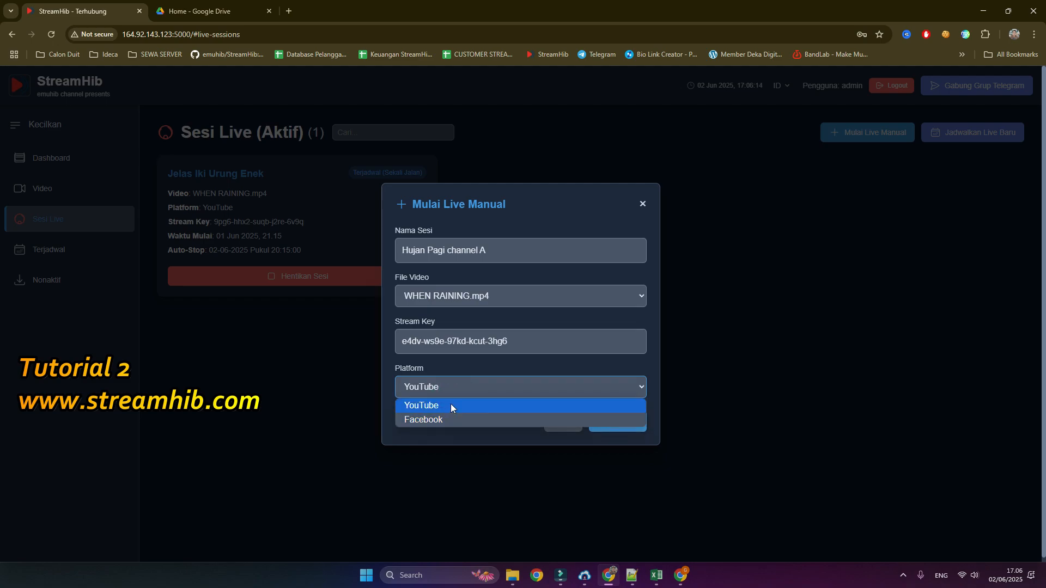
click(450, 406)
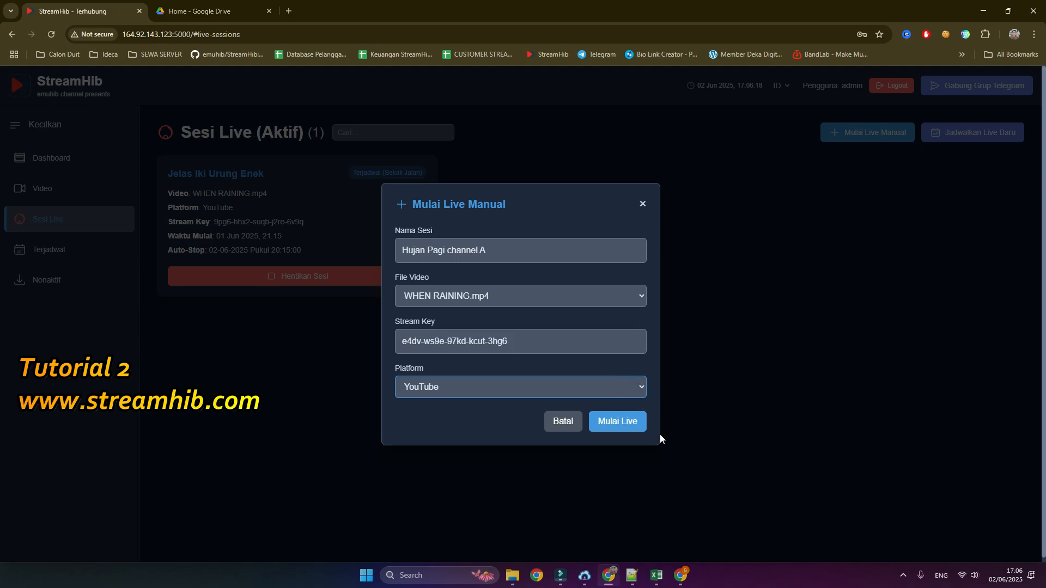
click(632, 428)
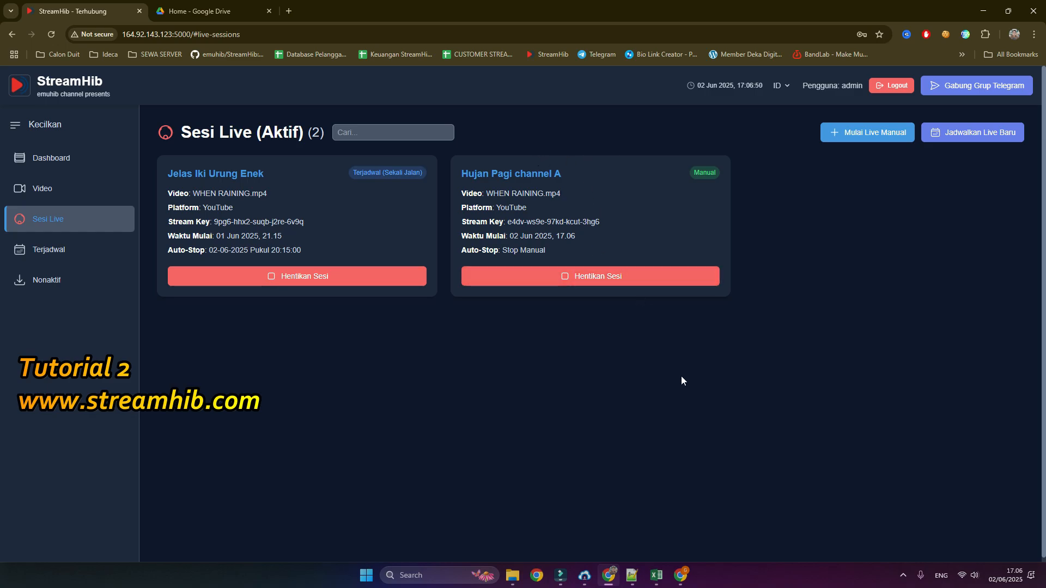
- Switch to YouTube Studio, replay the incoming stream preview, and briefly unmute it to check the sound
click(681, 579)
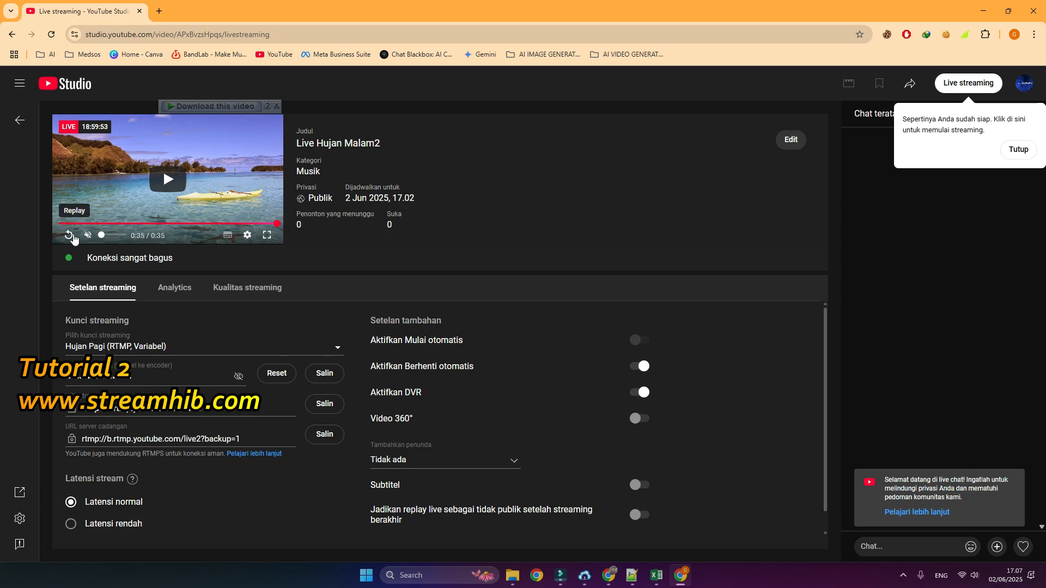
click(69, 235)
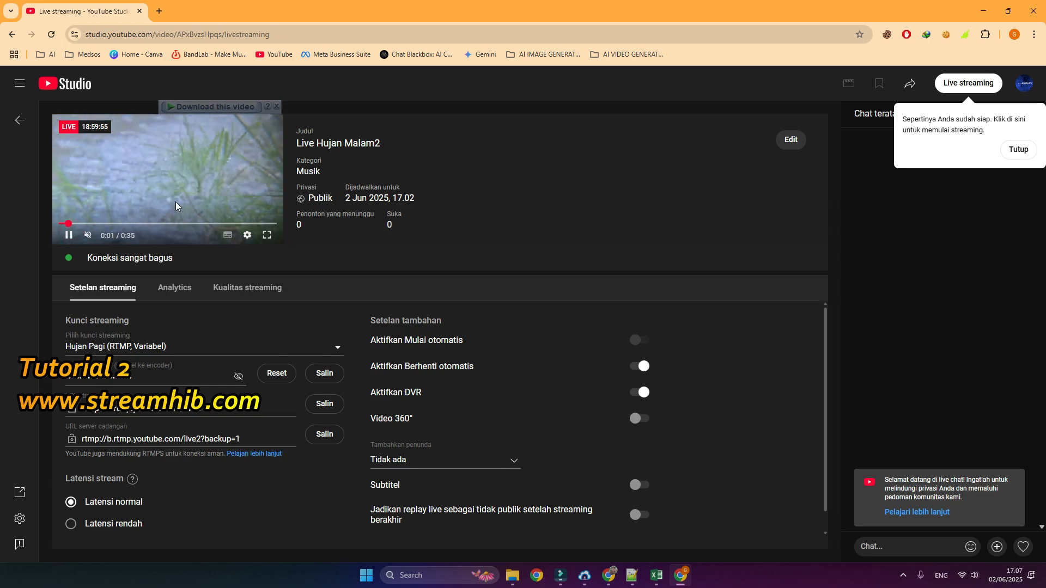
click(88, 235)
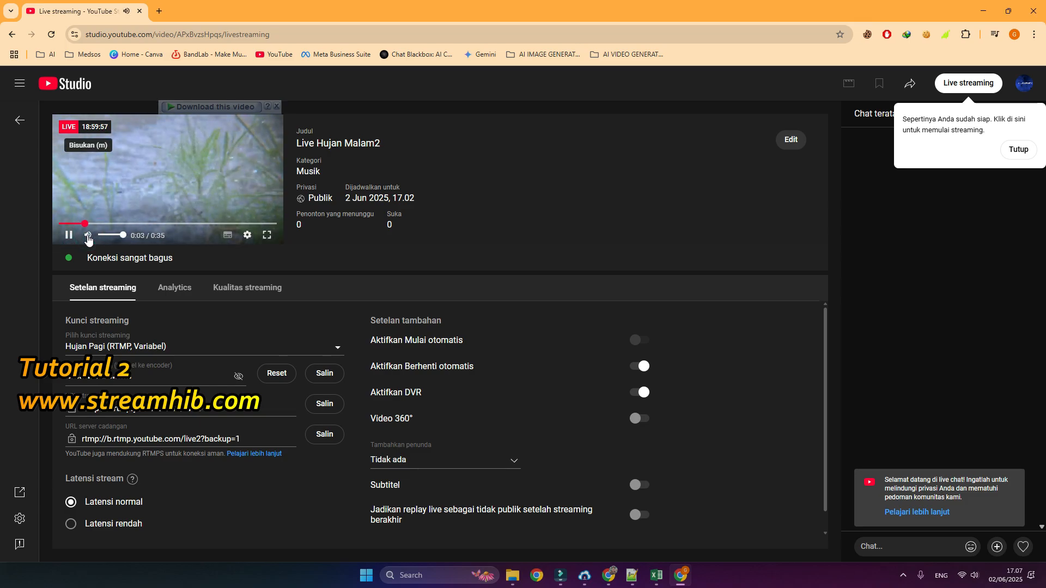
click(88, 236)
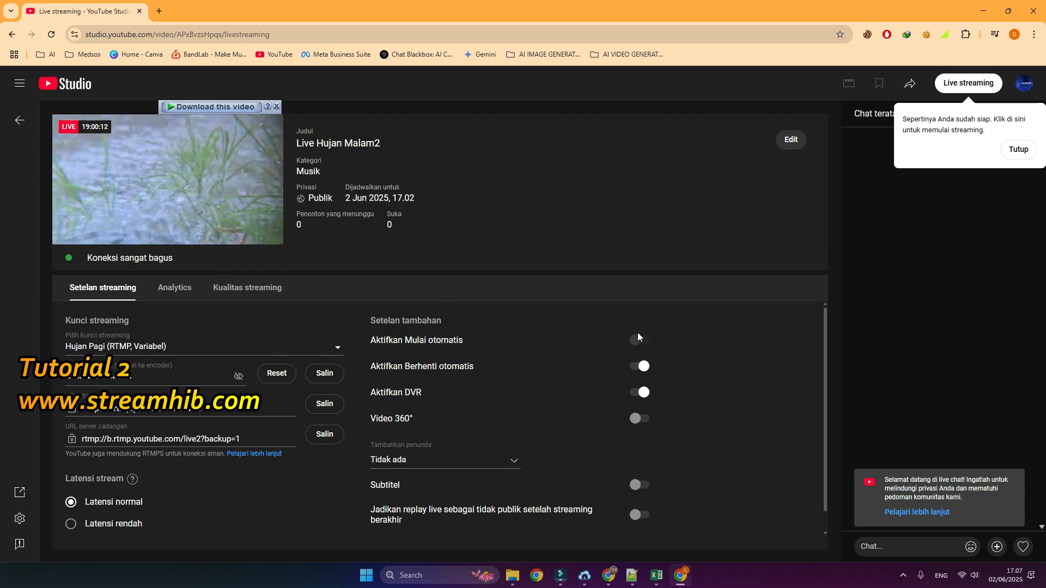
- Dismiss the ready-to-stream hint and take the Live Hujan Malam2 stream live
click(1018, 150)
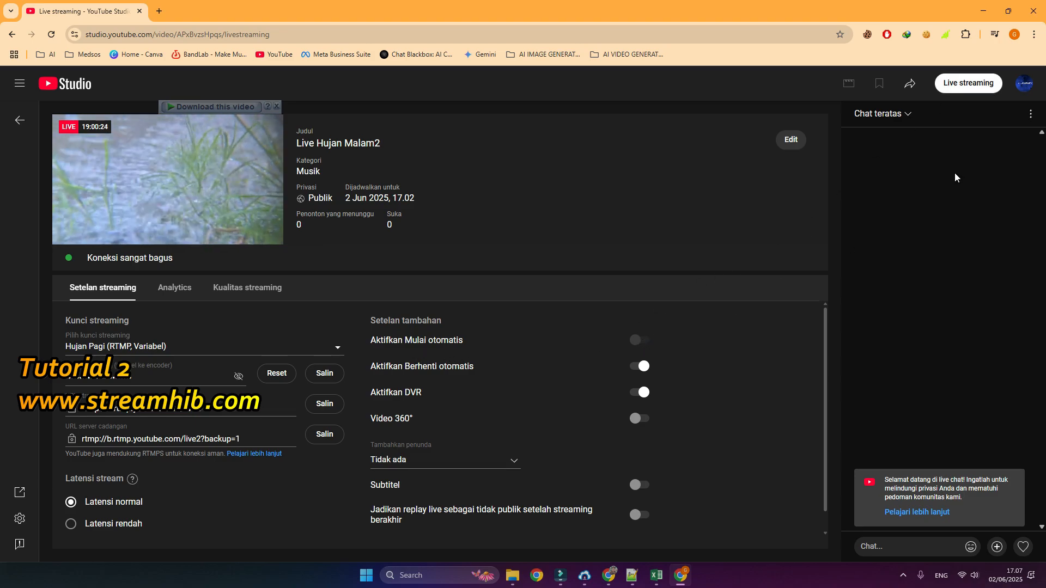
click(966, 83)
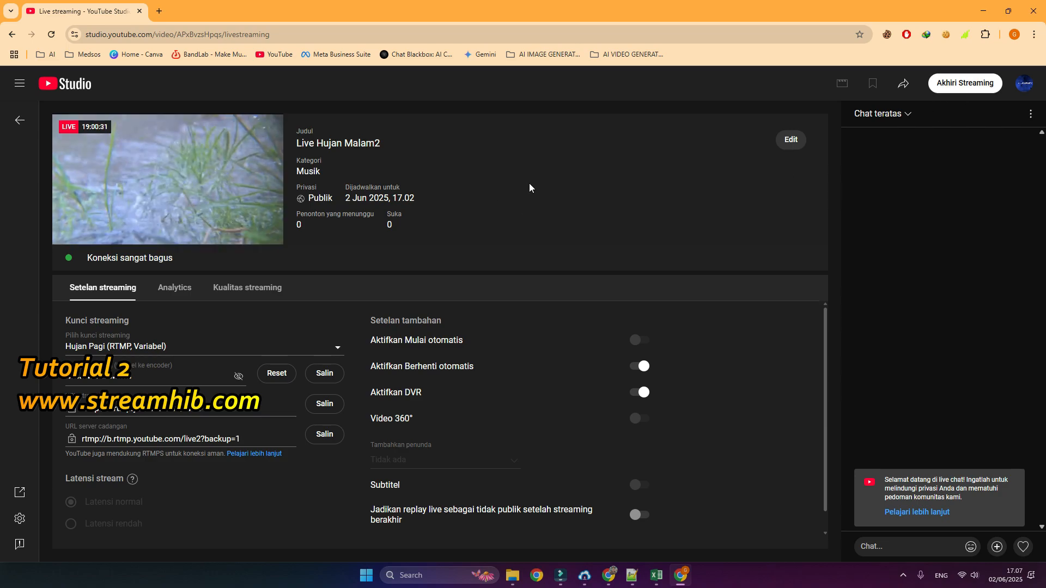
click(544, 174)
- Check the stream's analytics, return to the list of live streams, and reopen Live Hujan Malam2 to view its stream settings
click(174, 287)
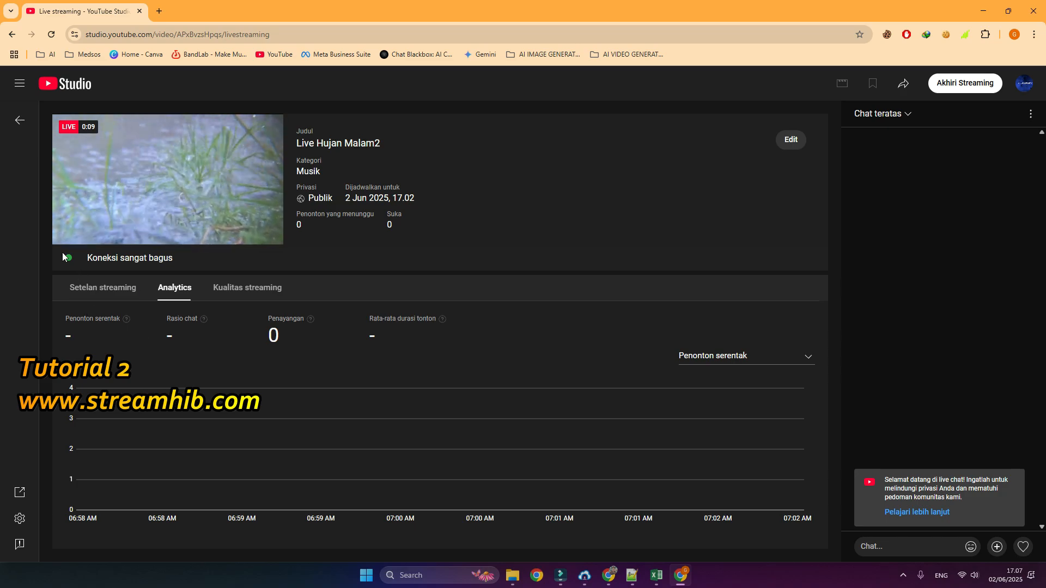
click(19, 122)
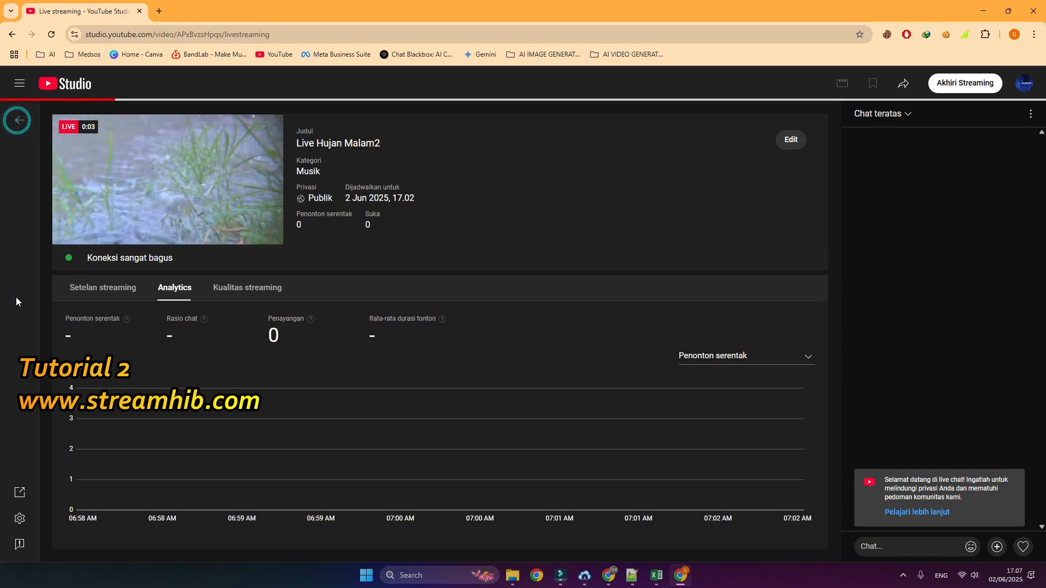
click(19, 120)
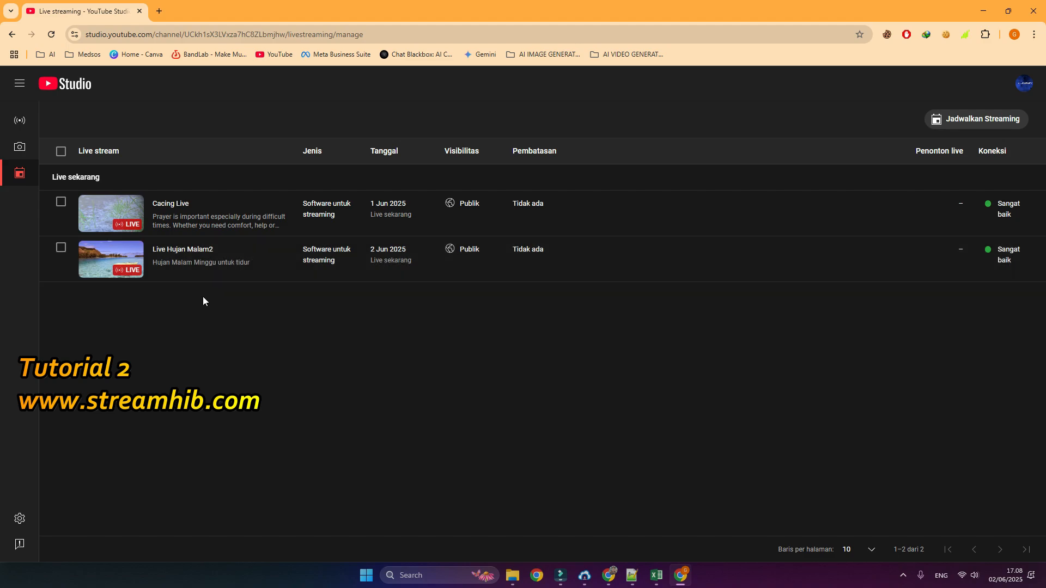
click(182, 251)
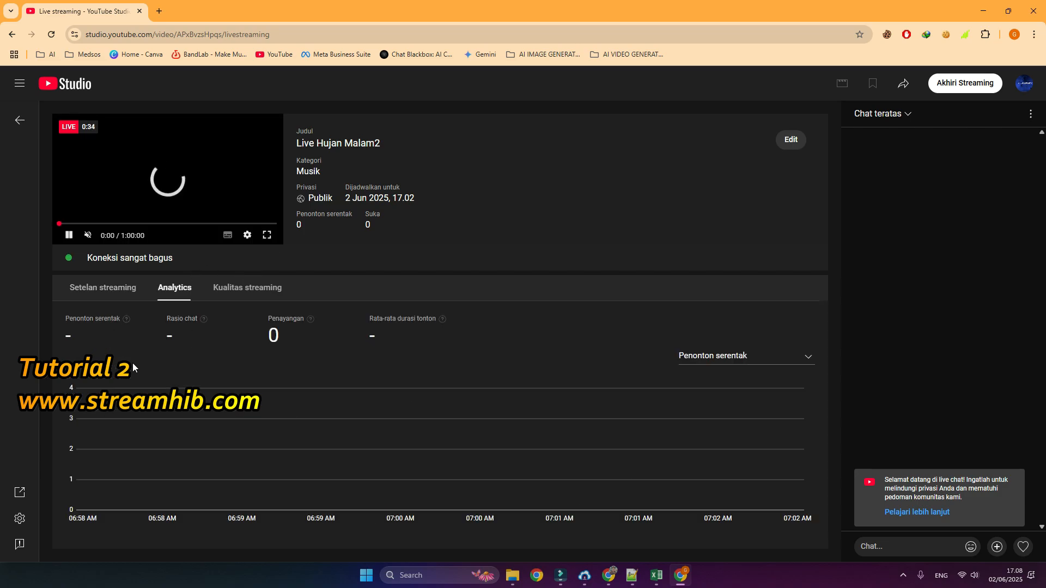
click(107, 289)
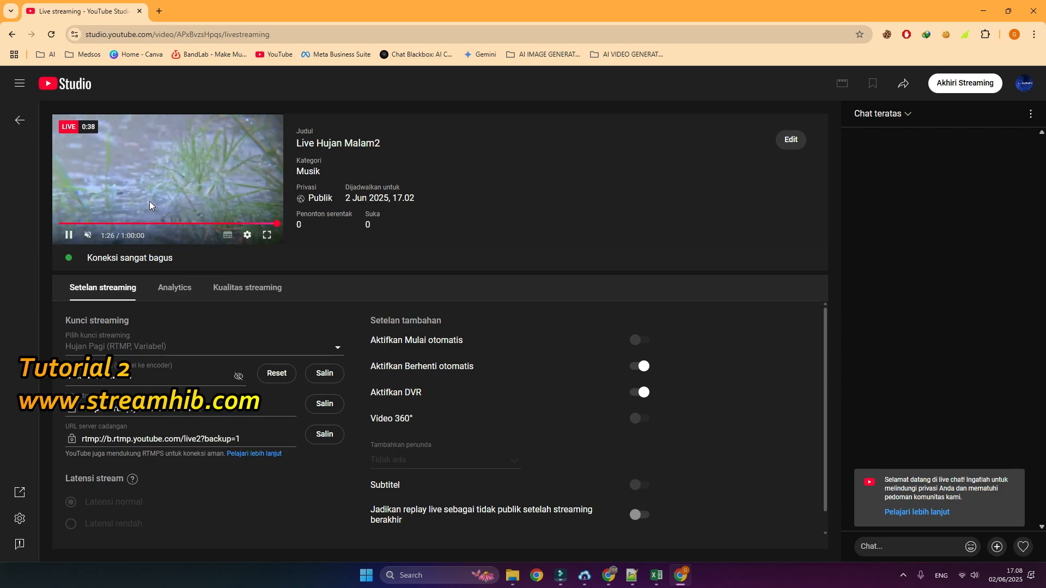
- Return to the list of live streams, switch to StreamHib, and stop the Hujan Pagi channel A live session
click(21, 122)
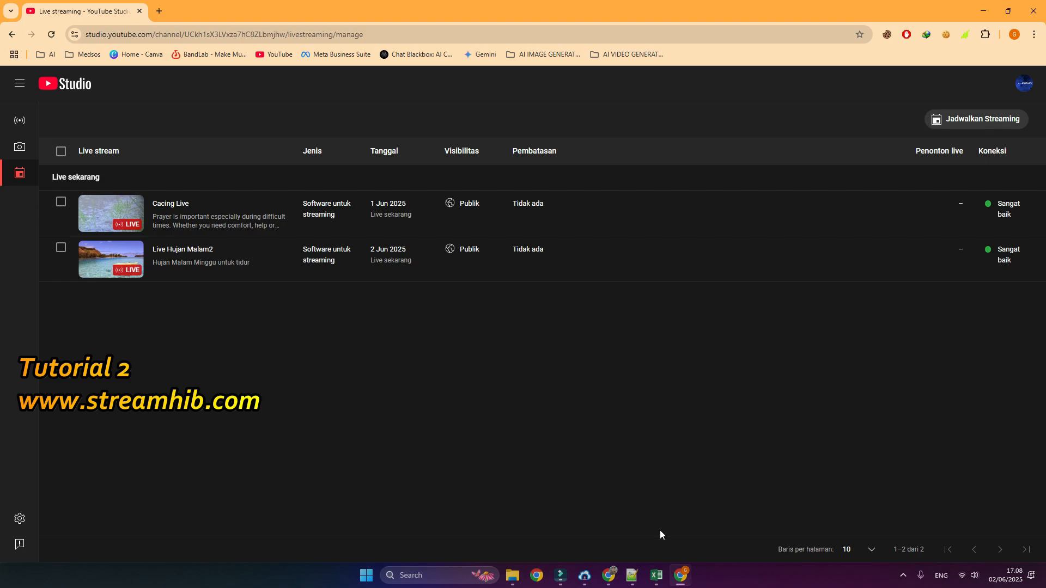
click(616, 577)
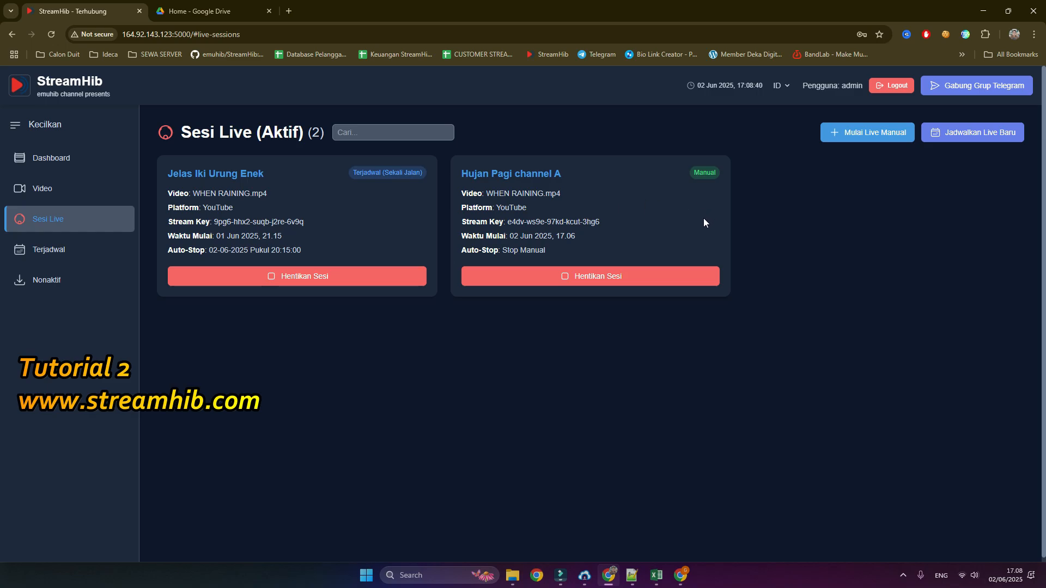
click(599, 278)
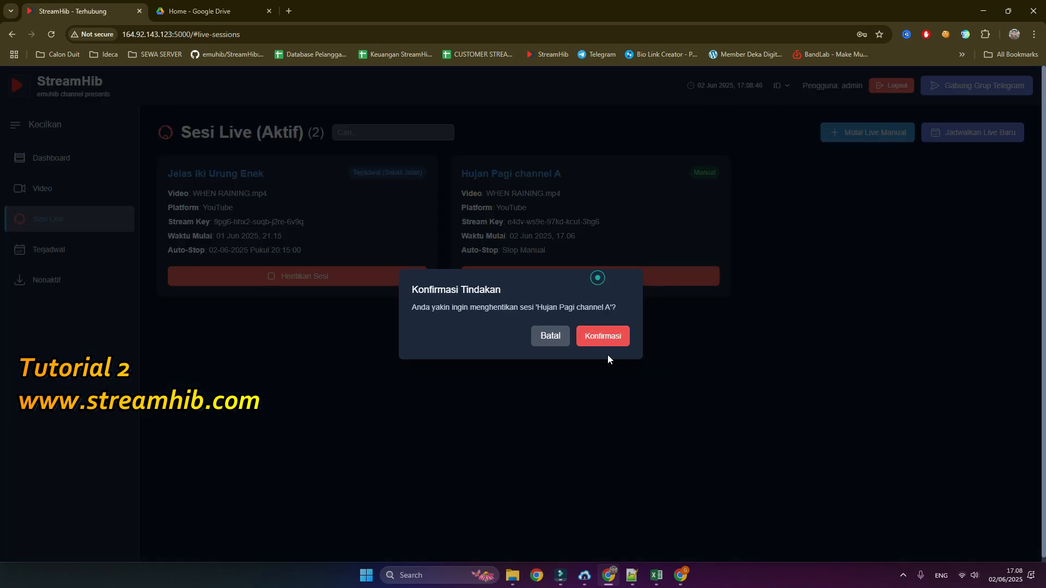
click(610, 338)
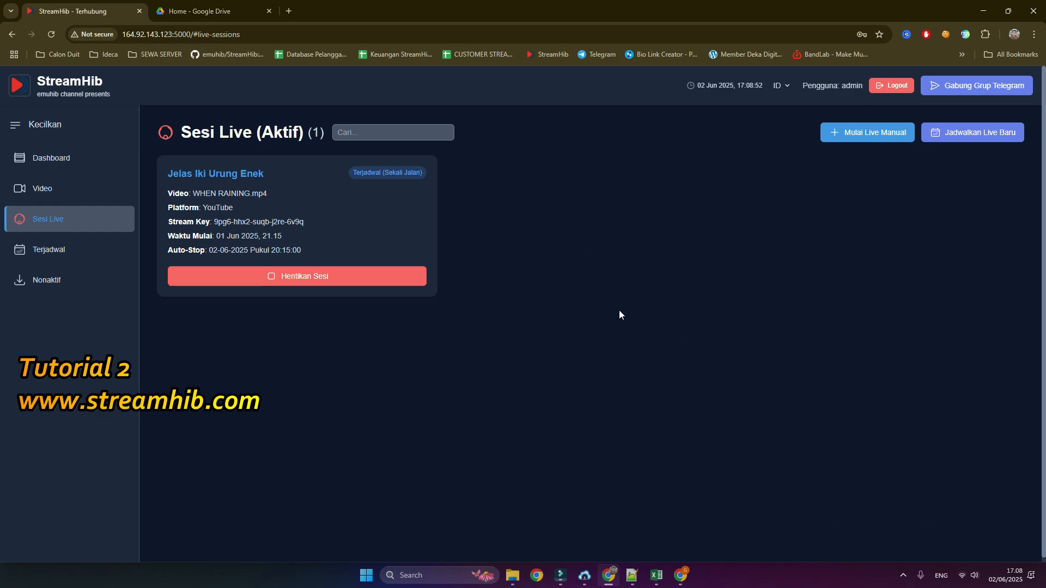
- View StreamHib's inactive sessions, then switch to YouTube Studio and open Live Hujan Malam2 to check its connection status
click(48, 287)
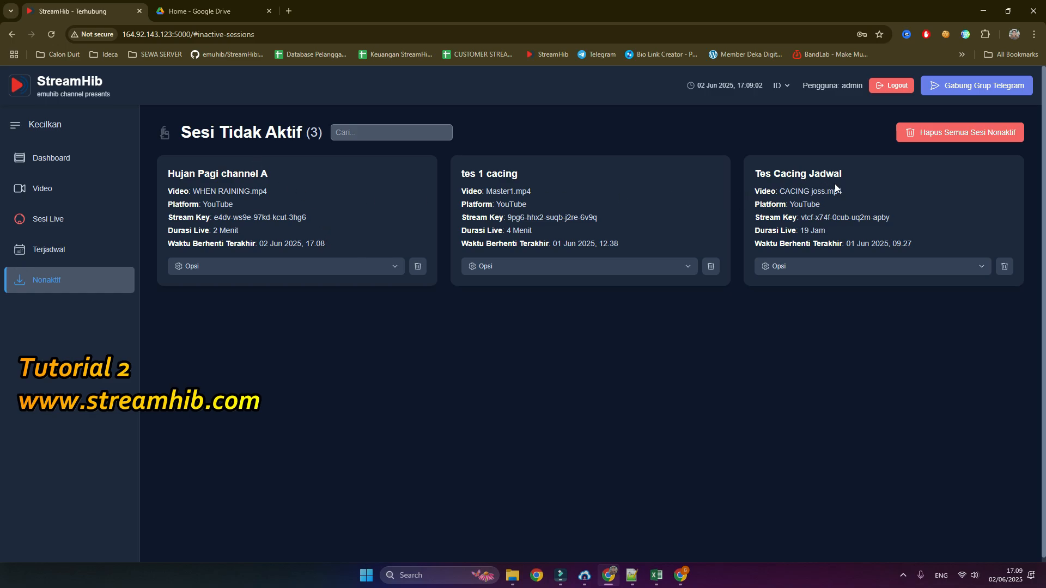
click(684, 579)
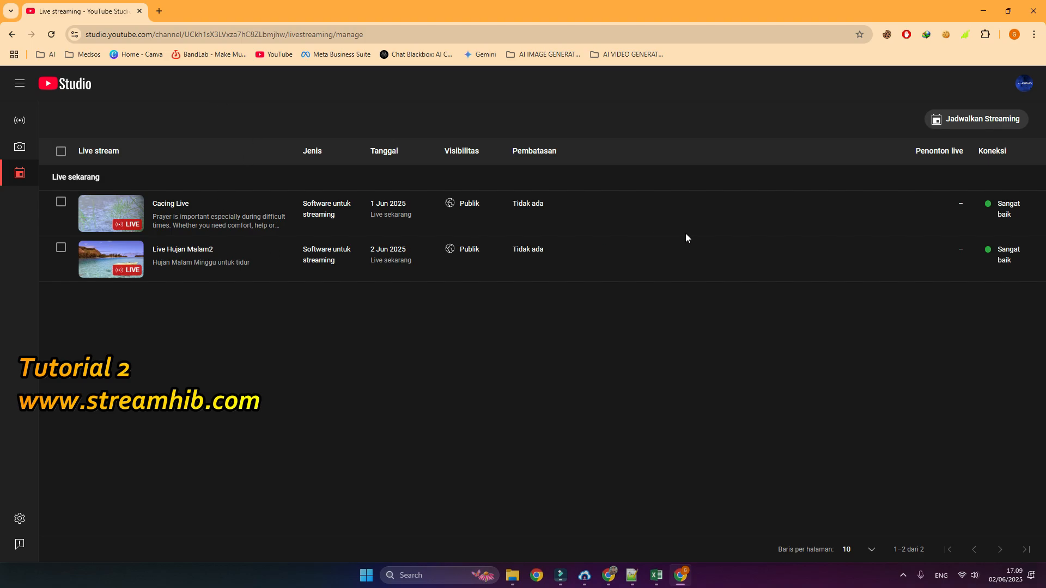
click(191, 253)
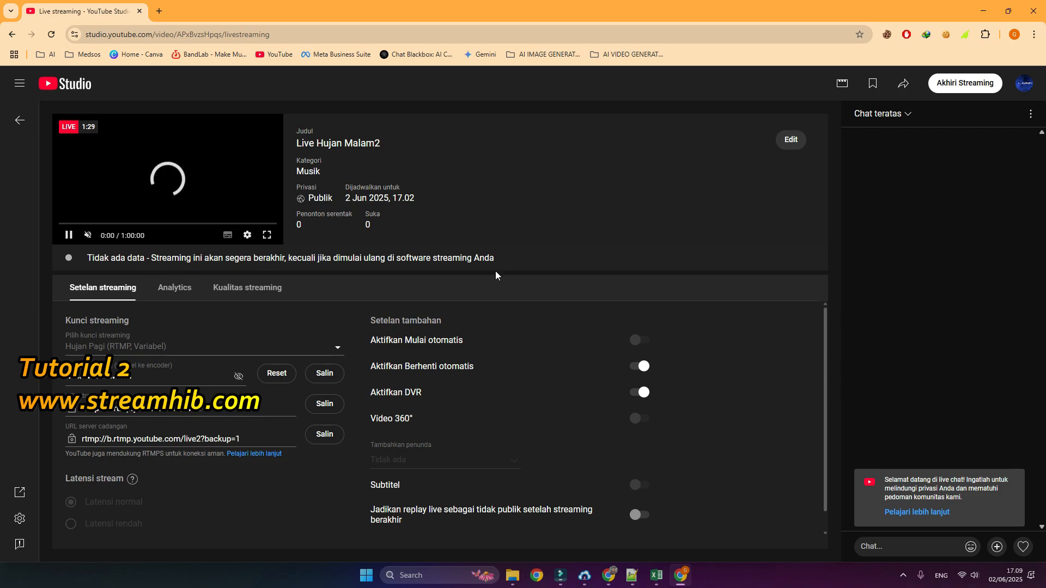
- Switch to StreamHib, reactivate the inactive Hujan Pagi channel A session to go live immediately, and show the active live sessions
mouse_move(609, 573)
click(604, 509)
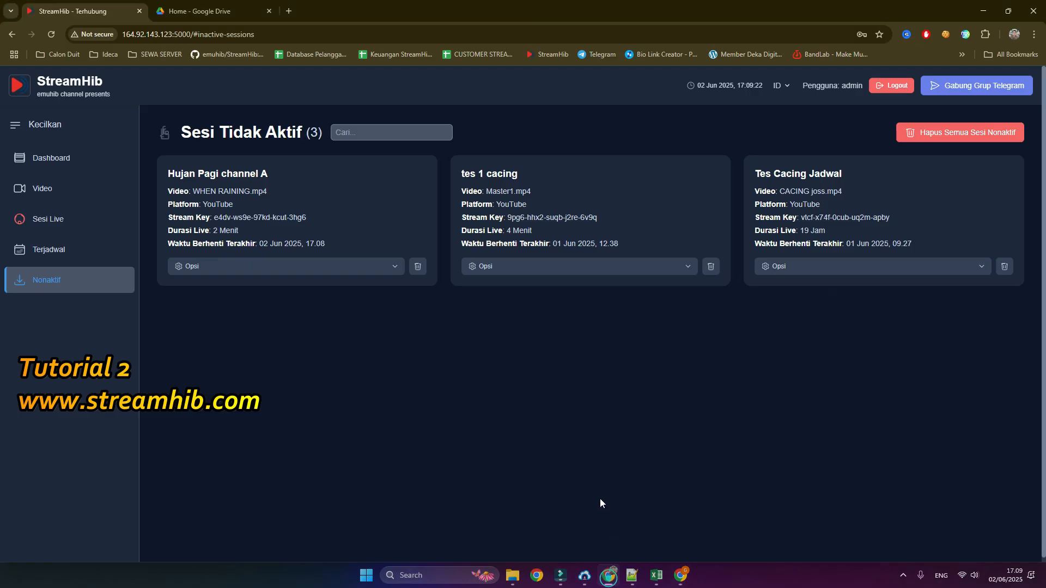
click(259, 267)
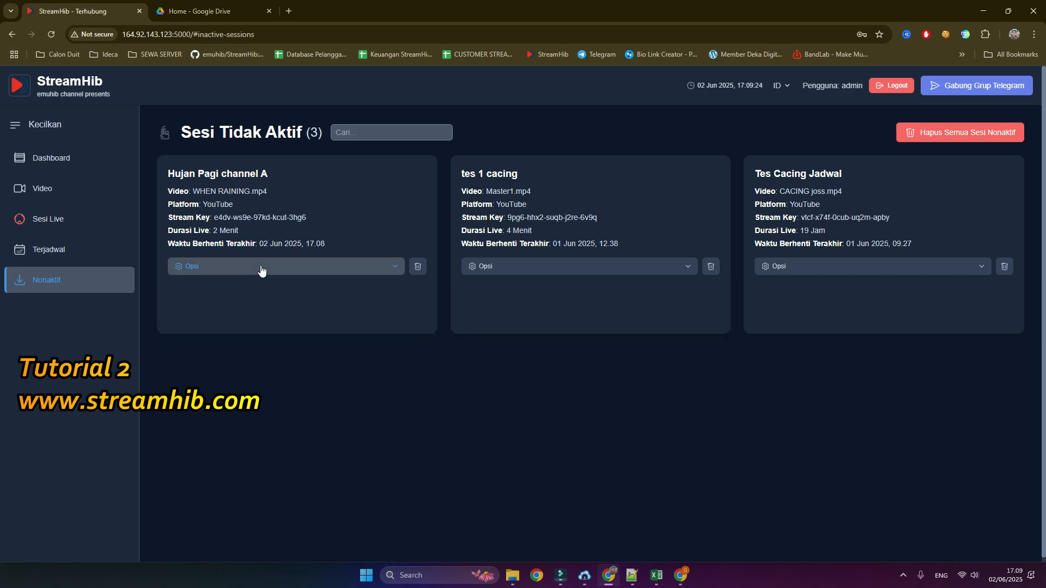
click(181, 298)
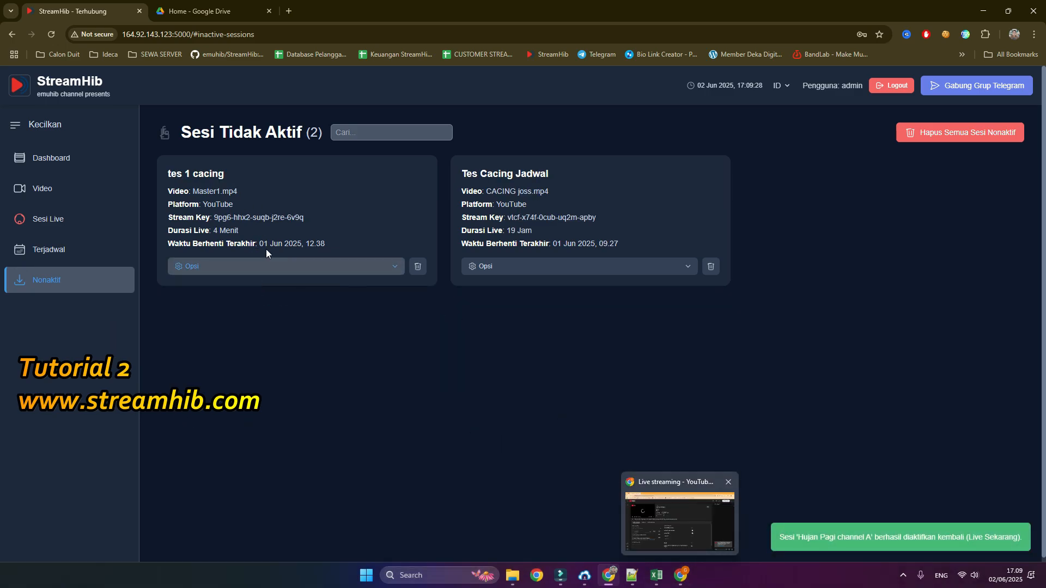
click(44, 221)
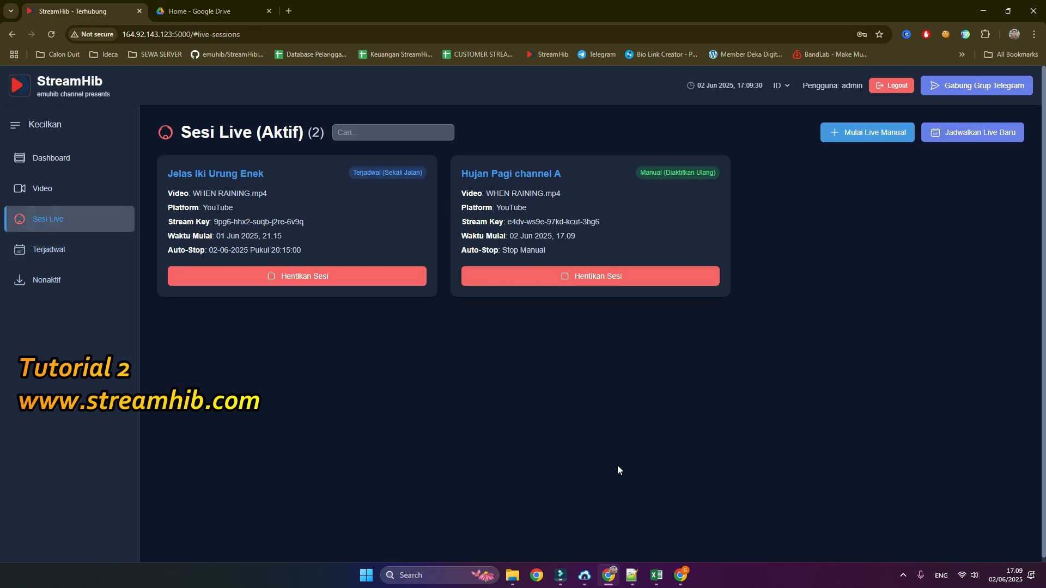
- Check the Live Hujan Malam2 preview and connection in YouTube Studio against the active sessions in StreamHib, ending in StreamHib
click(681, 572)
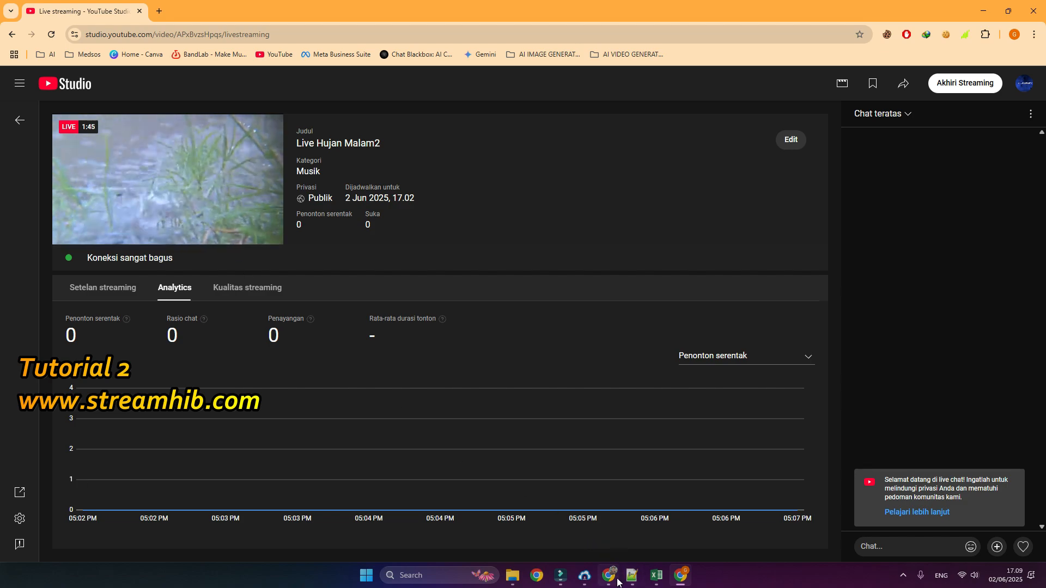
mouse_move(611, 576)
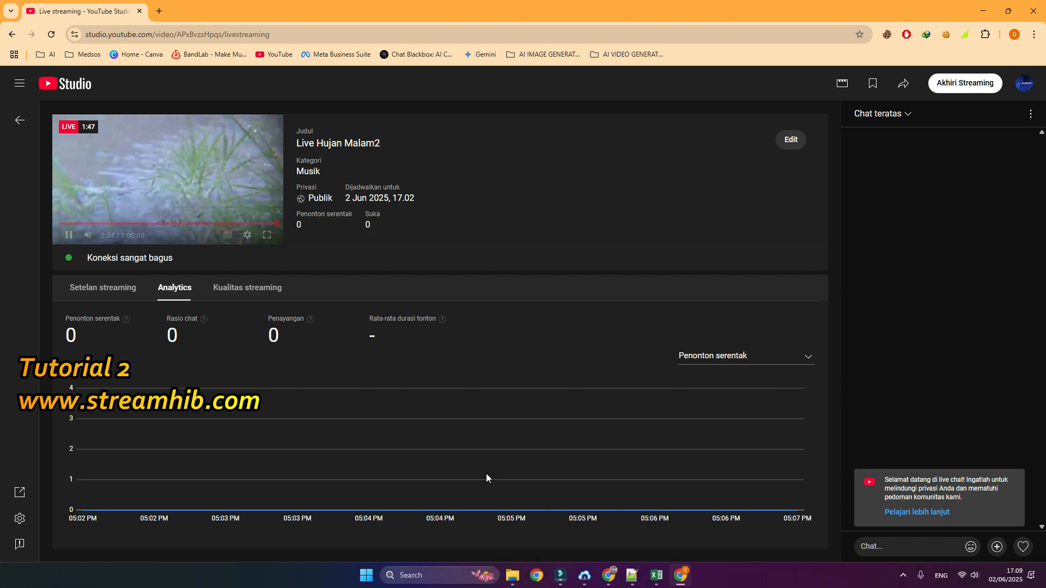
click(609, 576)
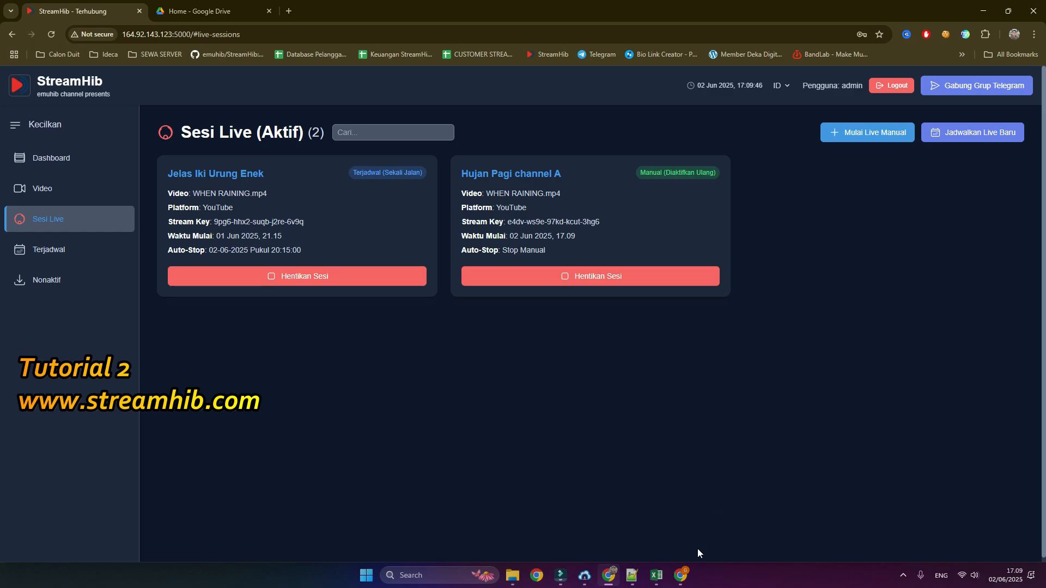
click(680, 576)
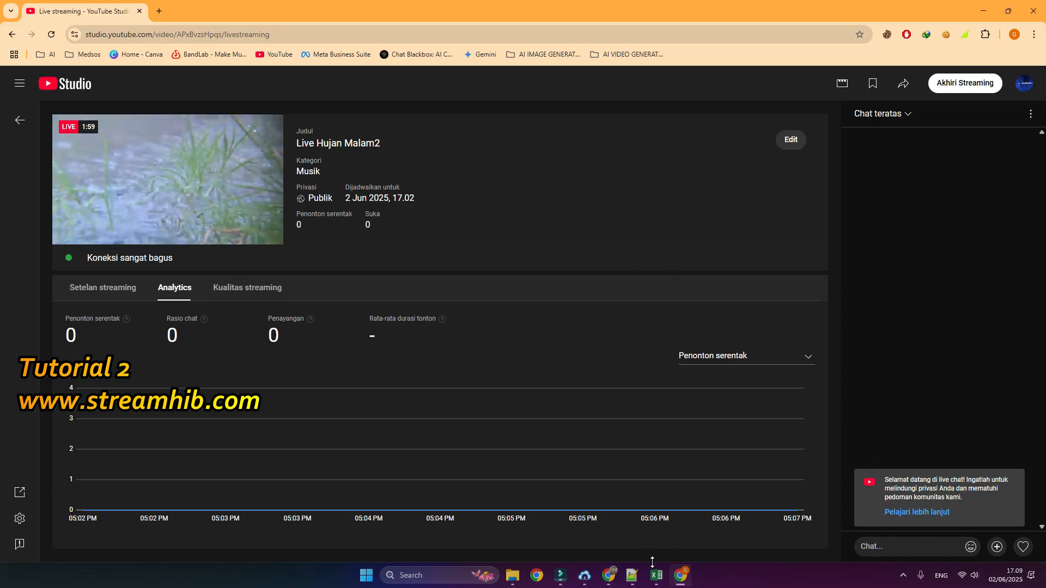
click(609, 582)
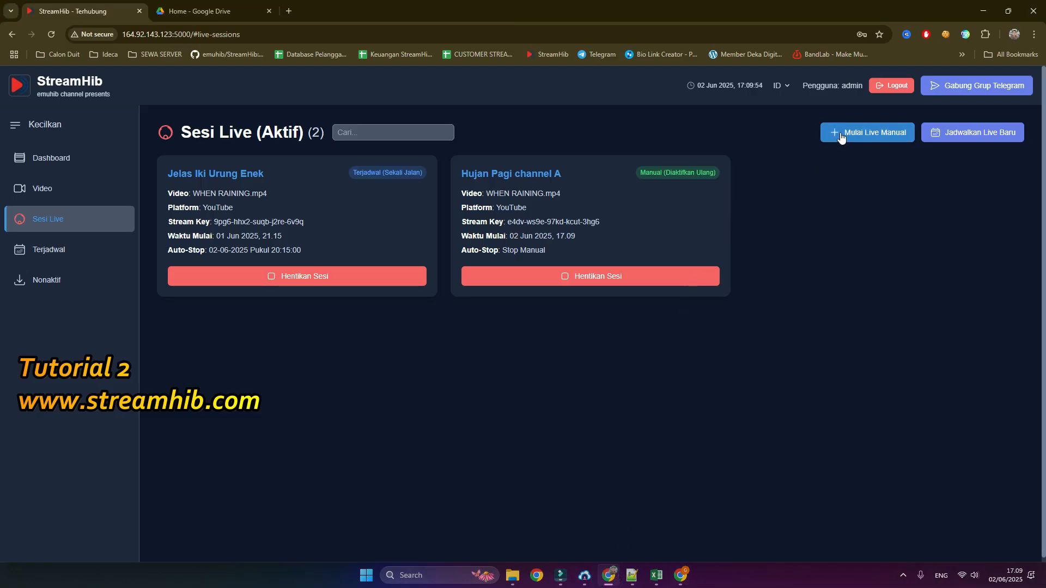